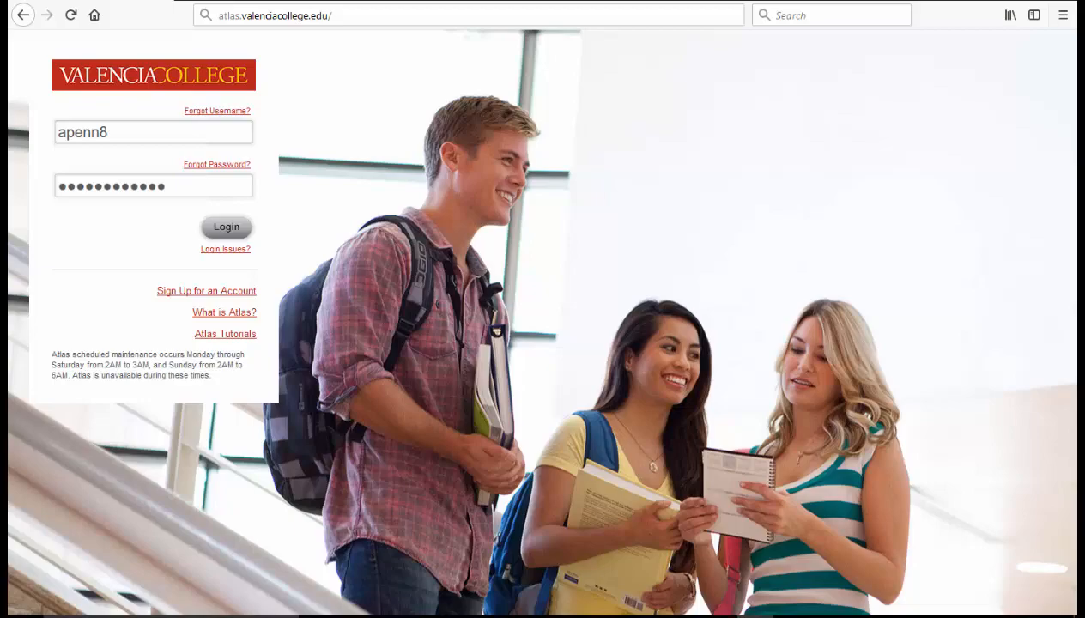
# - Sign in to Valencia Atlas and open Faculty Incentive Plan under Faculty Development on the Faculty tab
pyautogui.click(227, 226)
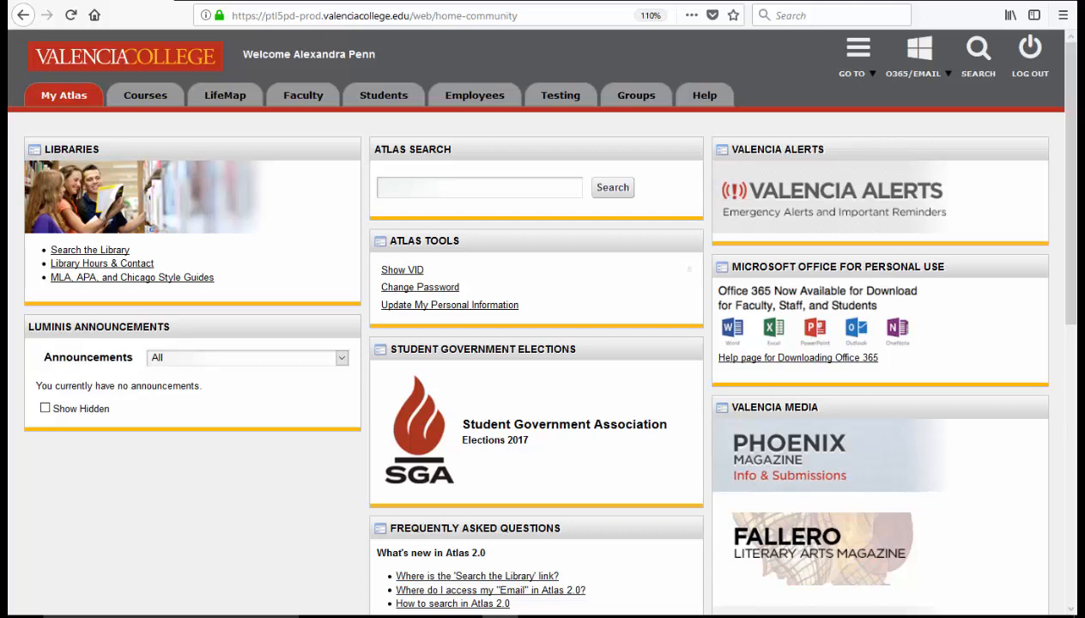
pyautogui.click(326, 98)
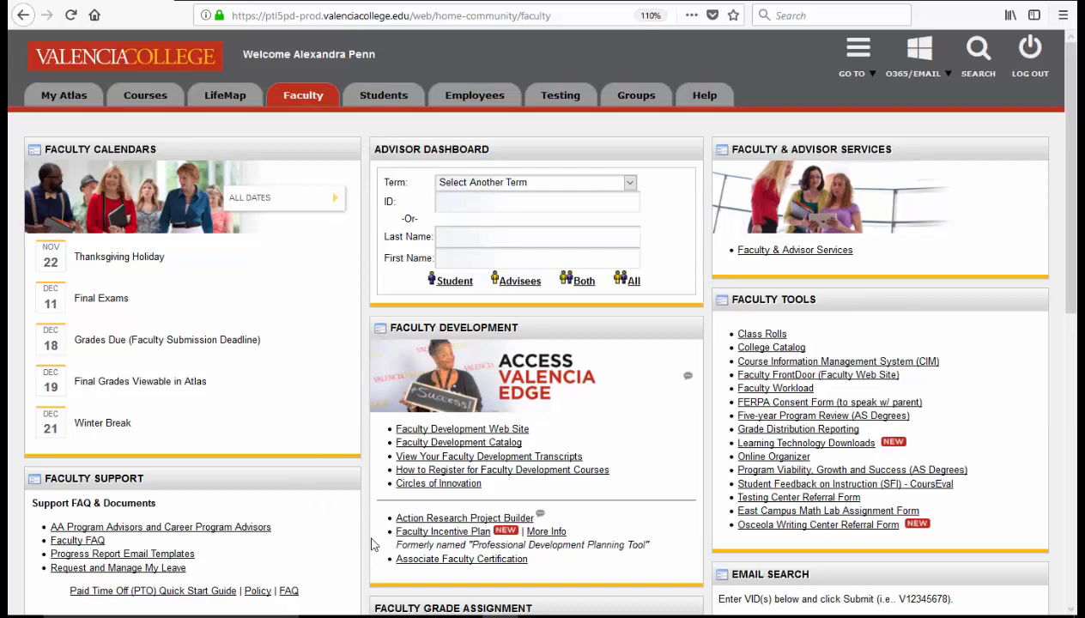
pyautogui.click(398, 532)
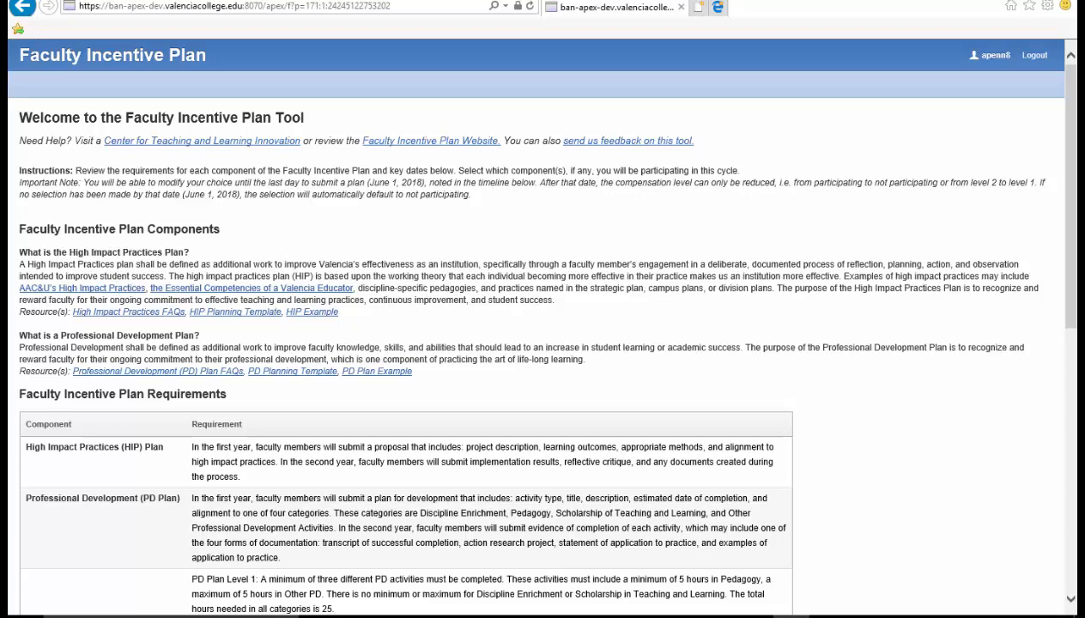
# - Keep the HIP and PD Level 2 ($2,500) component option and continue to the HIP Plan form
pyautogui.scroll(-2, 979, 322)
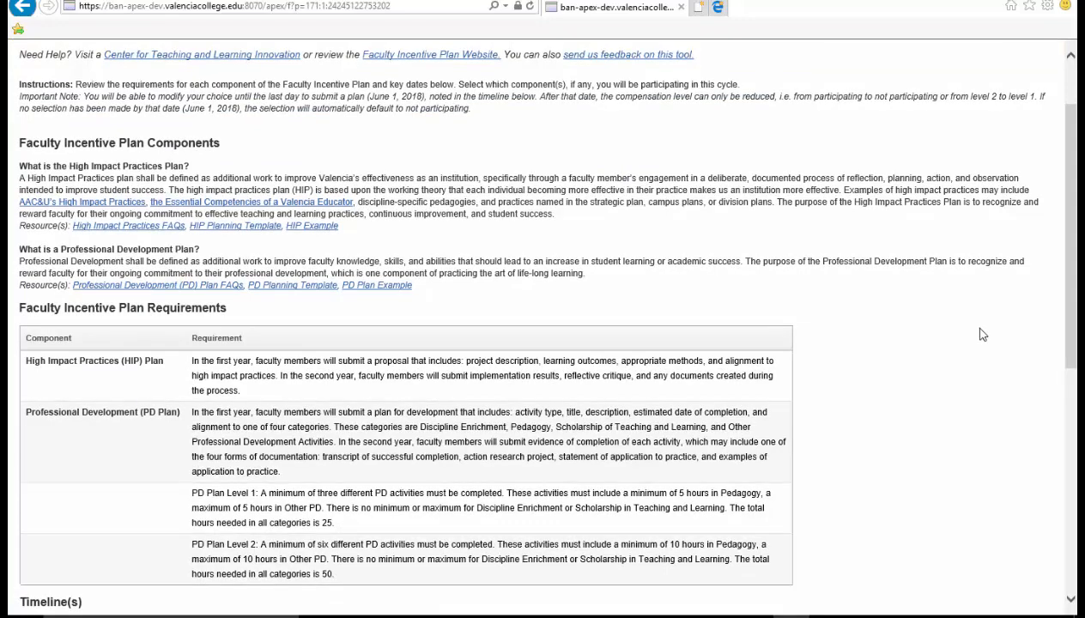
pyautogui.scroll(-1, 978, 334)
pyautogui.scroll(-3, 961, 356)
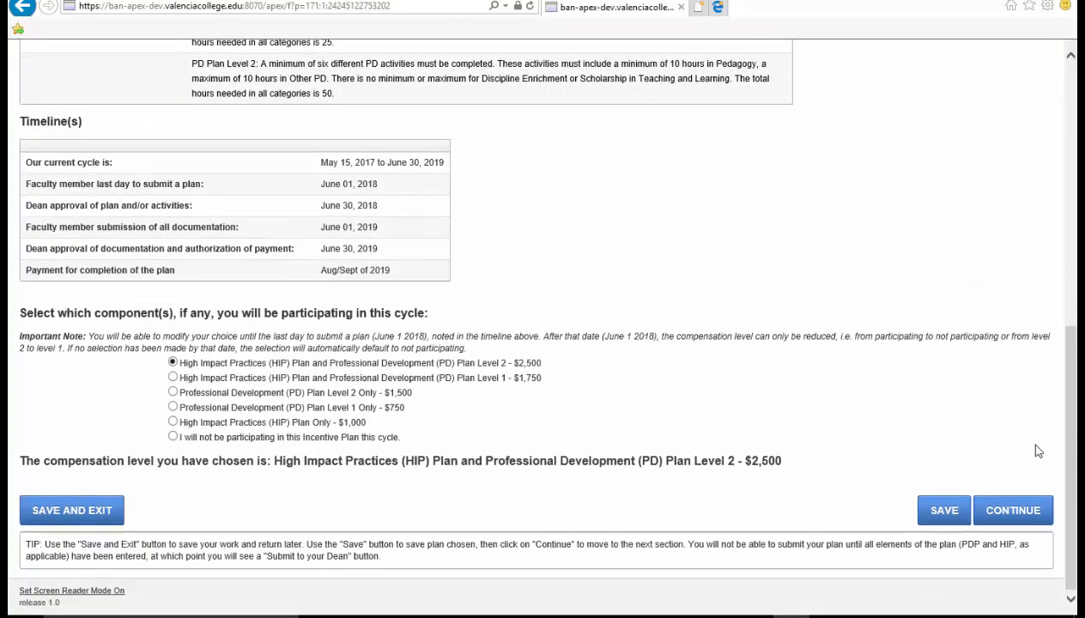
pyautogui.click(1043, 522)
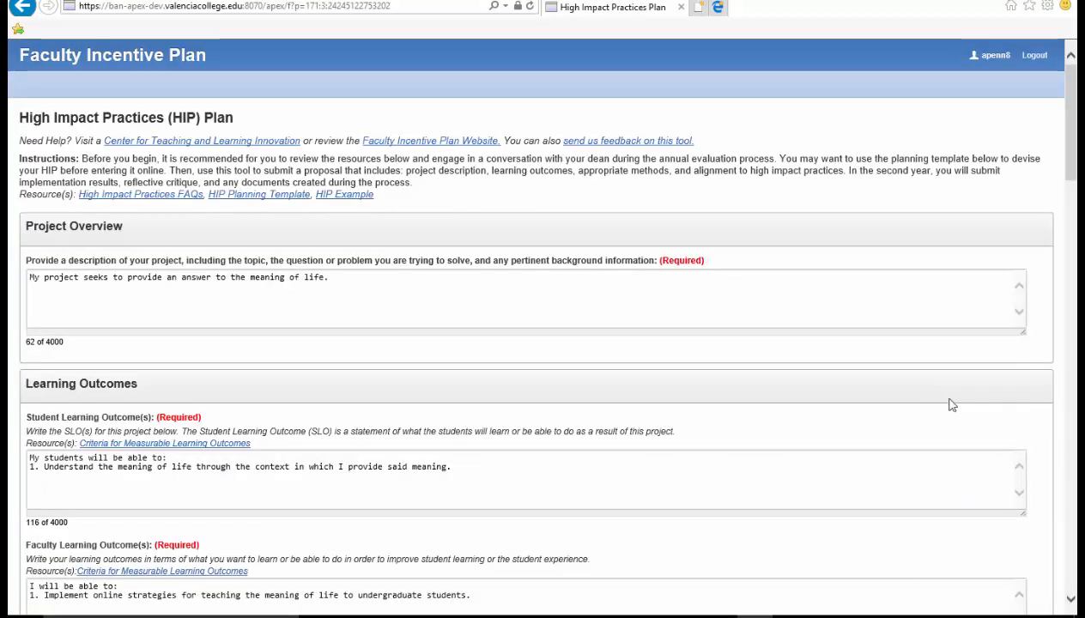
# - Save the HIP plan and confirm, moving on to the empty PD Plan page
pyautogui.scroll(-5, 952, 404)
pyautogui.scroll(-15, 952, 410)
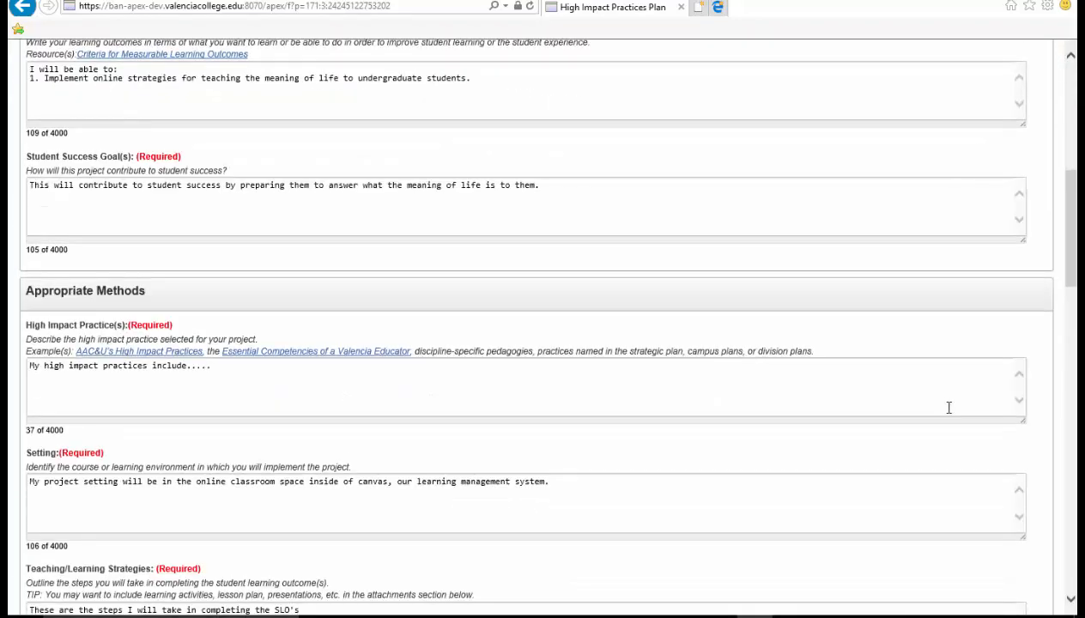
pyautogui.scroll(-4, 948, 421)
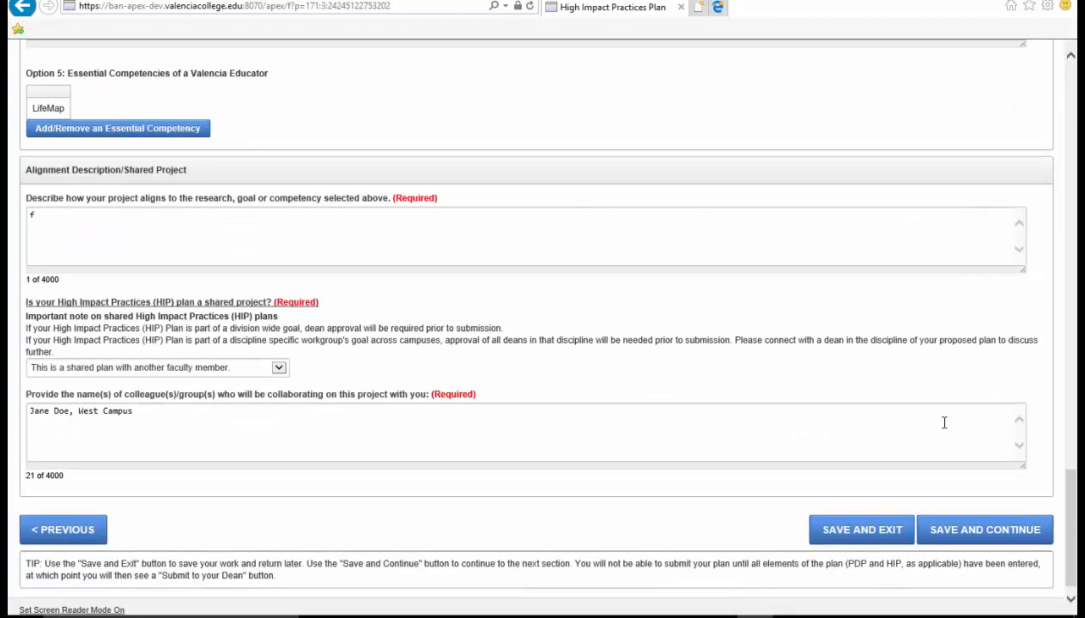
pyautogui.click(981, 541)
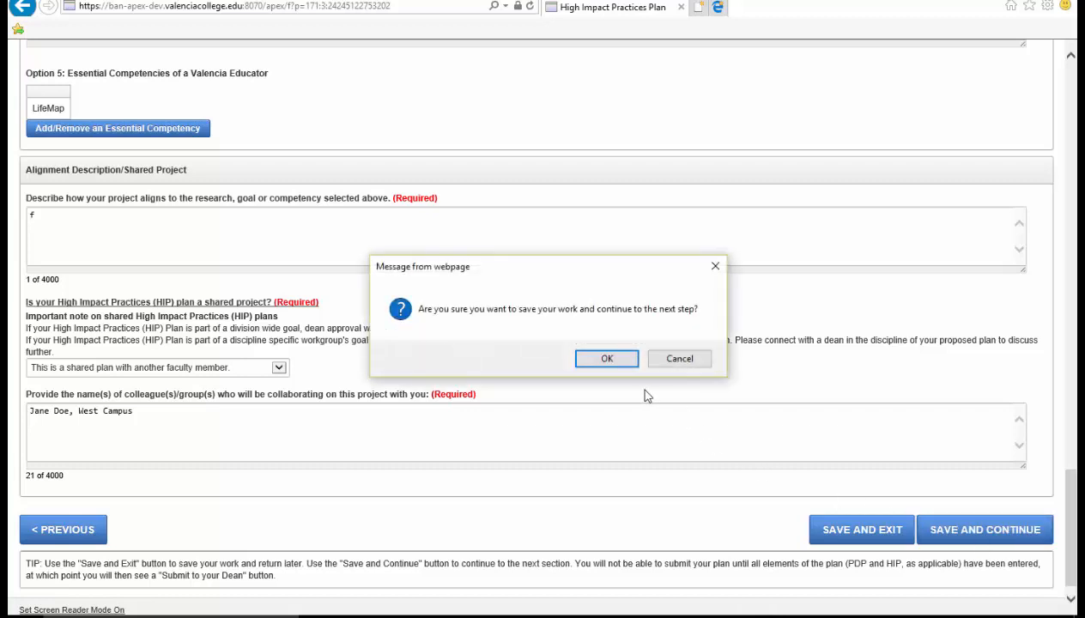
pyautogui.click(608, 356)
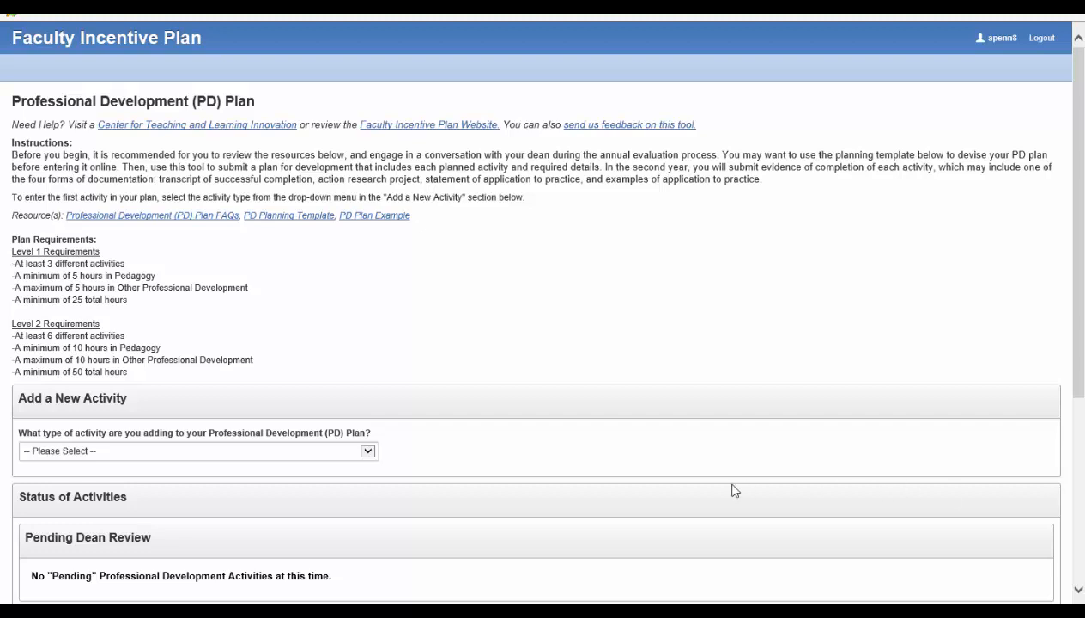
# - Choose Faculty Development Course: Learning Technology and Alternative Delivery (LTAD) as the new activity type
pyautogui.click(369, 452)
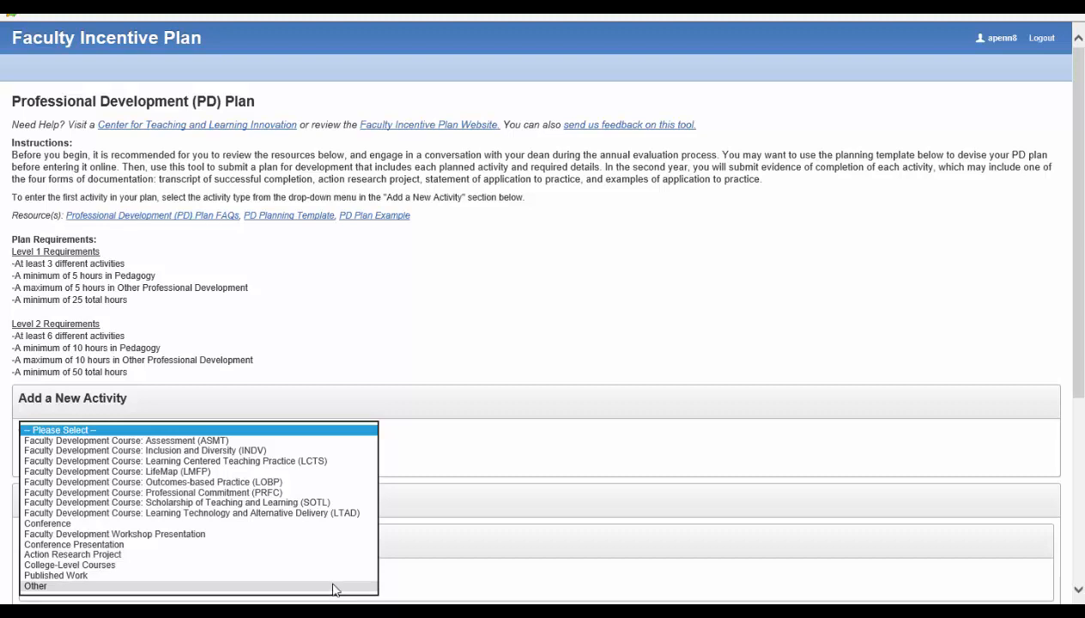
pyautogui.press('Escape')
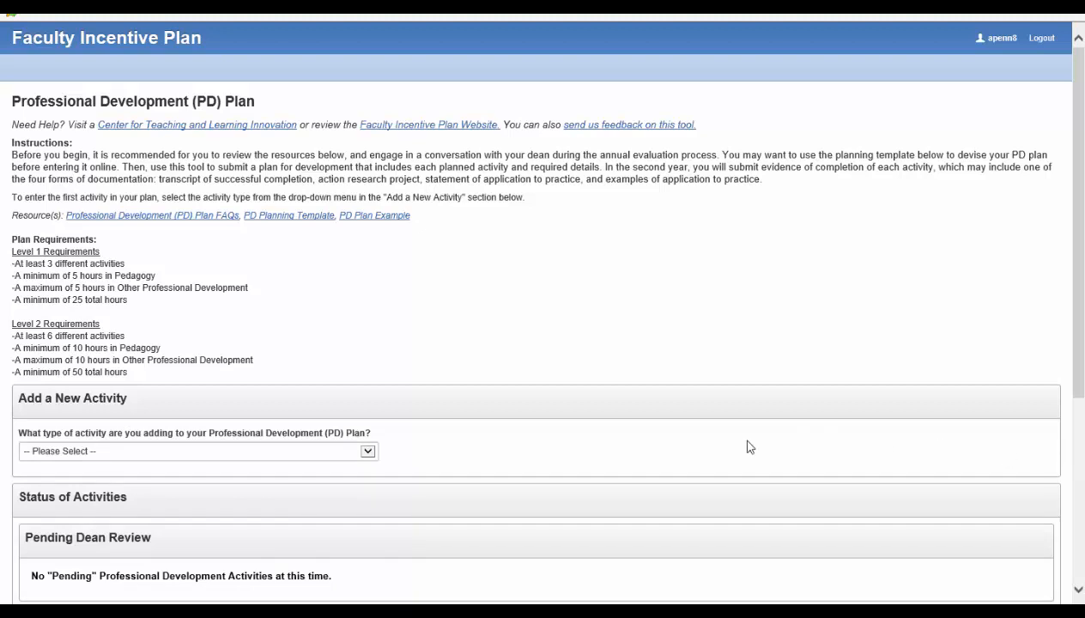
pyautogui.click(368, 451)
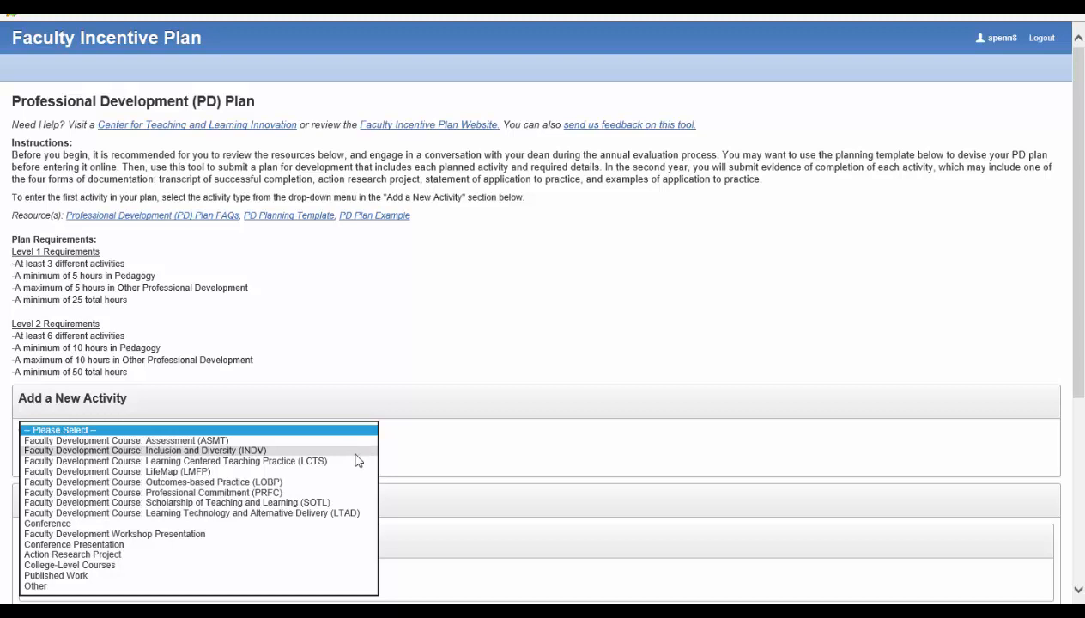
pyautogui.click(365, 515)
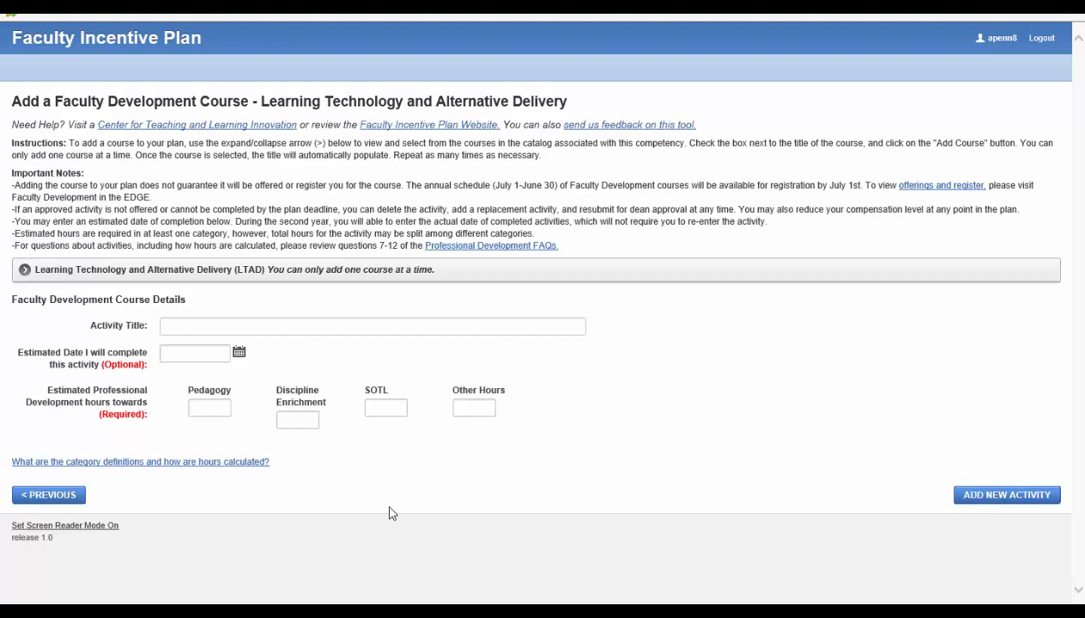
# - Select LTAD3270: Build Your Own Online Lessons from the LTAD catalog and add it as the course
pyautogui.click(25, 270)
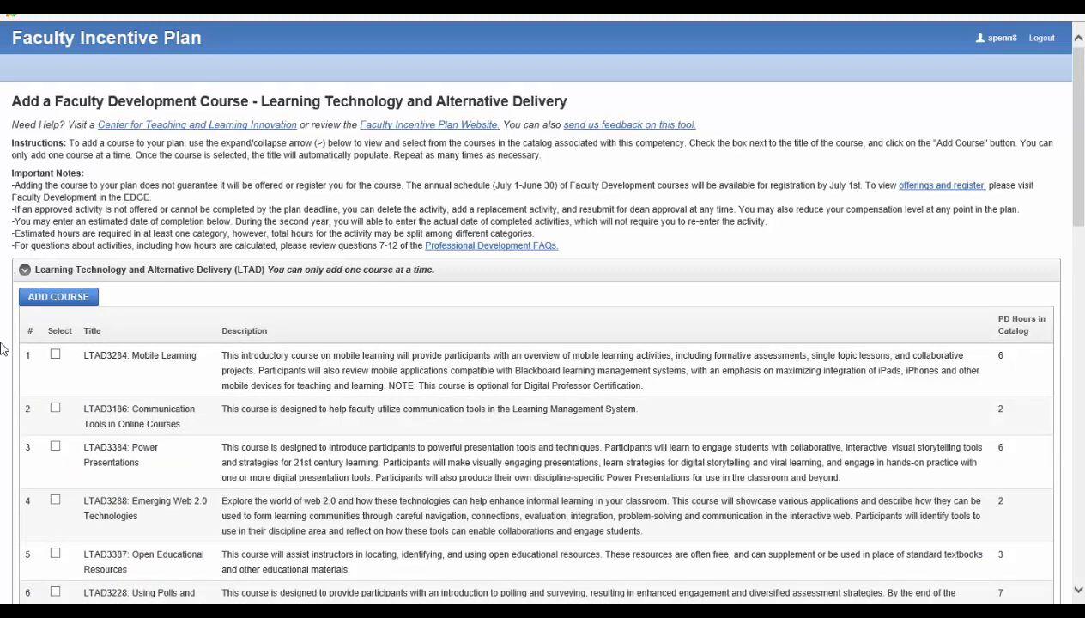
pyautogui.scroll(-2, 2, 352)
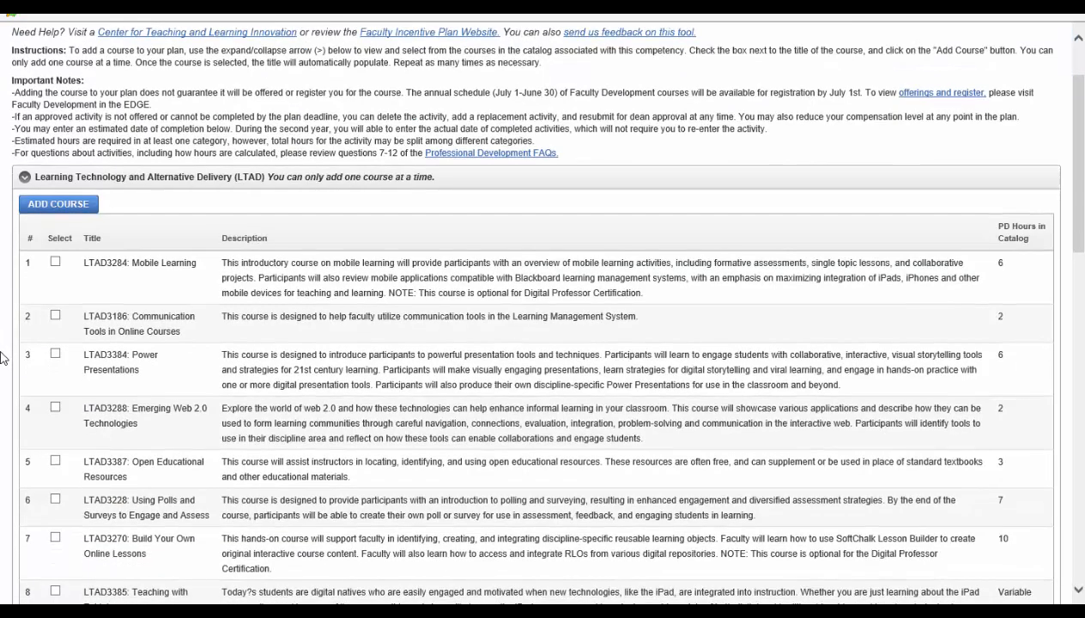
pyautogui.scroll(-4, 2, 357)
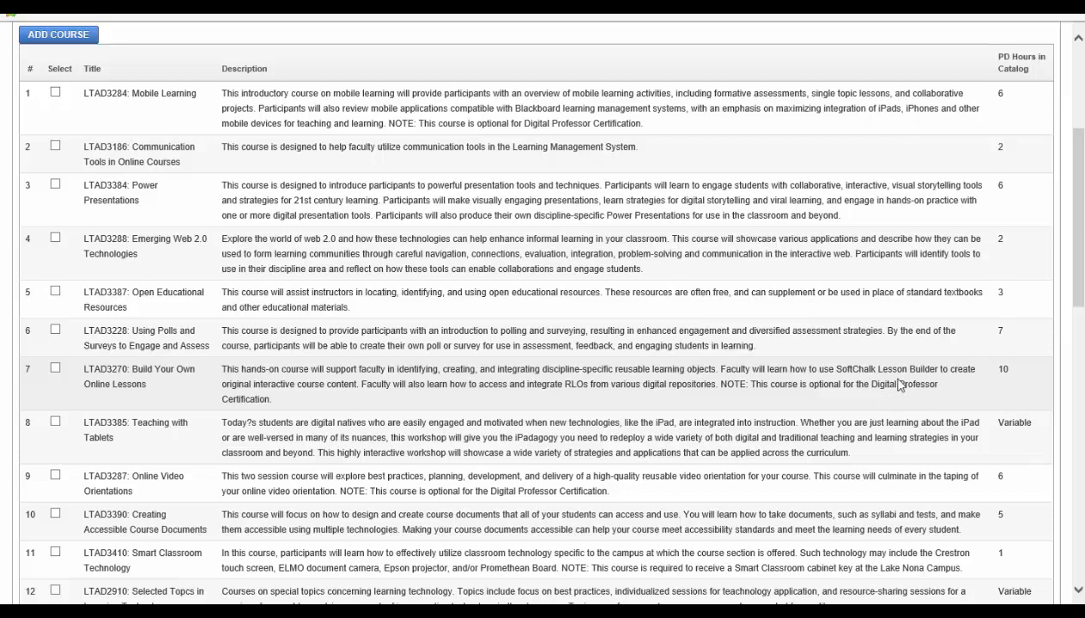
pyautogui.click(55, 369)
pyautogui.scroll(-10, 117, 387)
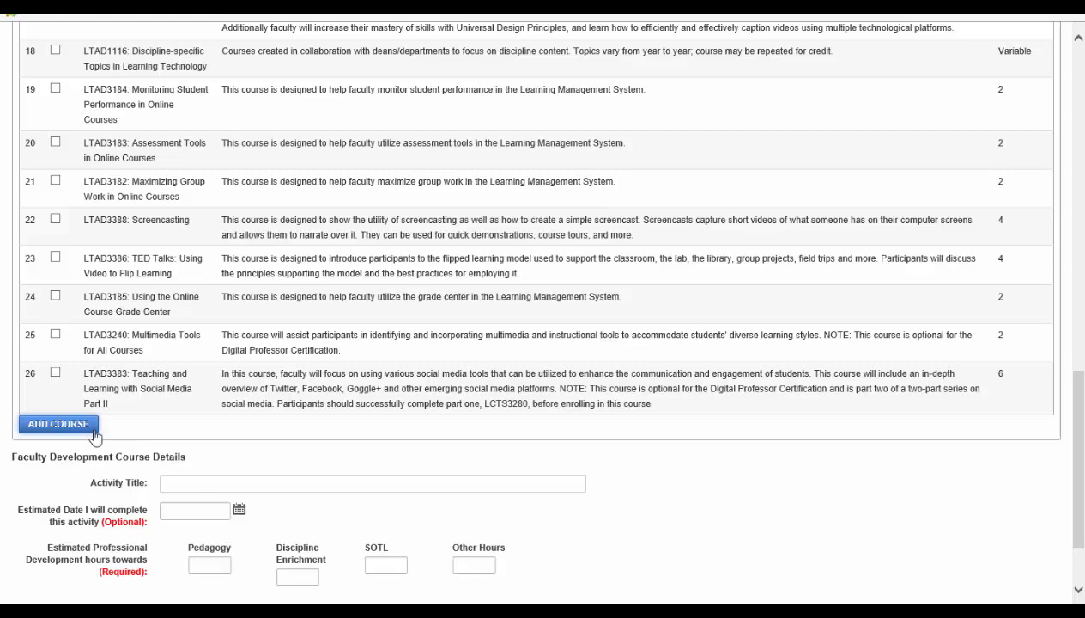
pyautogui.click(95, 430)
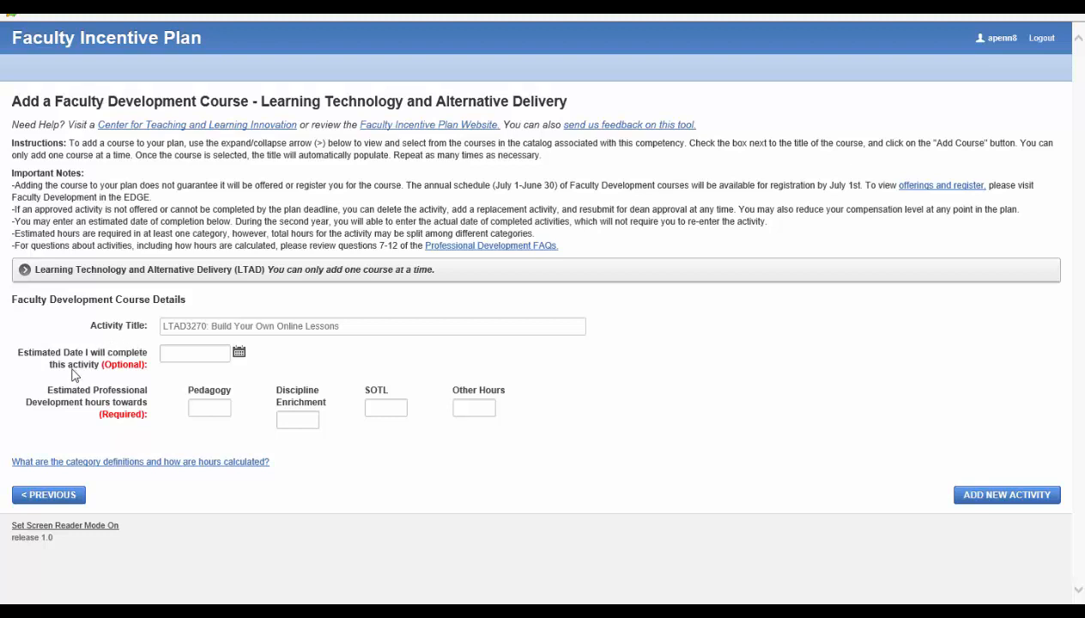
# - Set the completion date to 15-Dec-2017 with 10 Other Hours and add the LTAD3270 activity
pyautogui.click(239, 353)
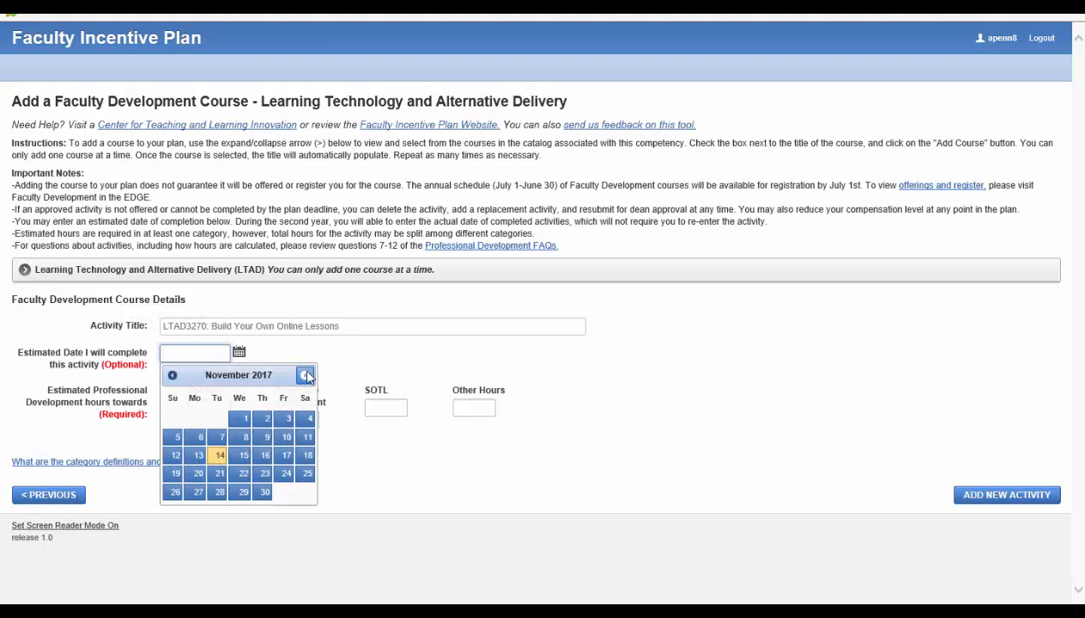
pyautogui.click(304, 375)
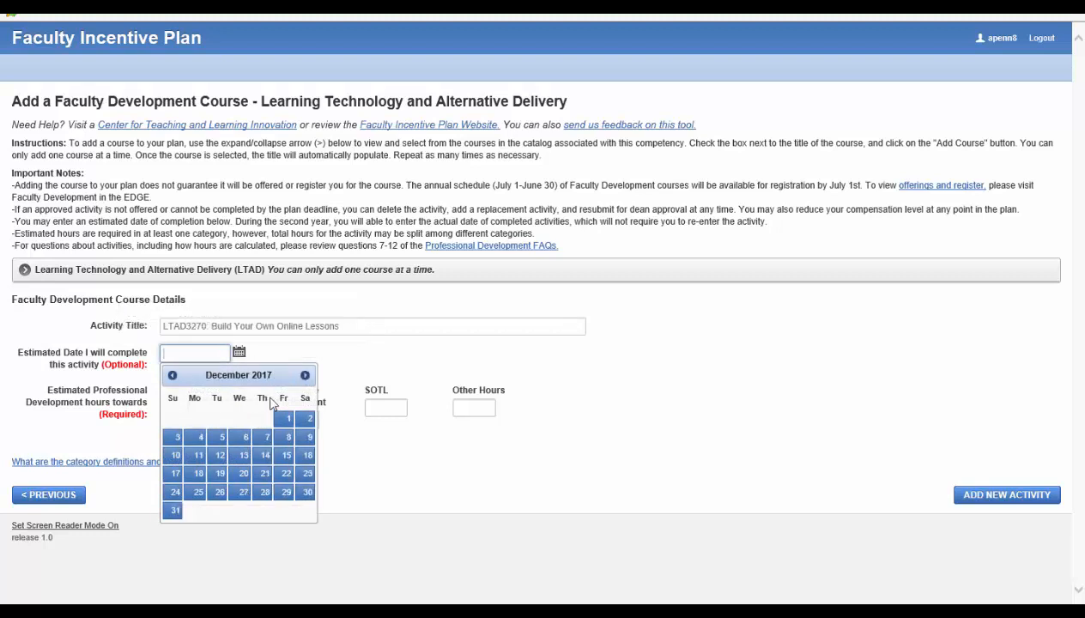
pyautogui.click(286, 457)
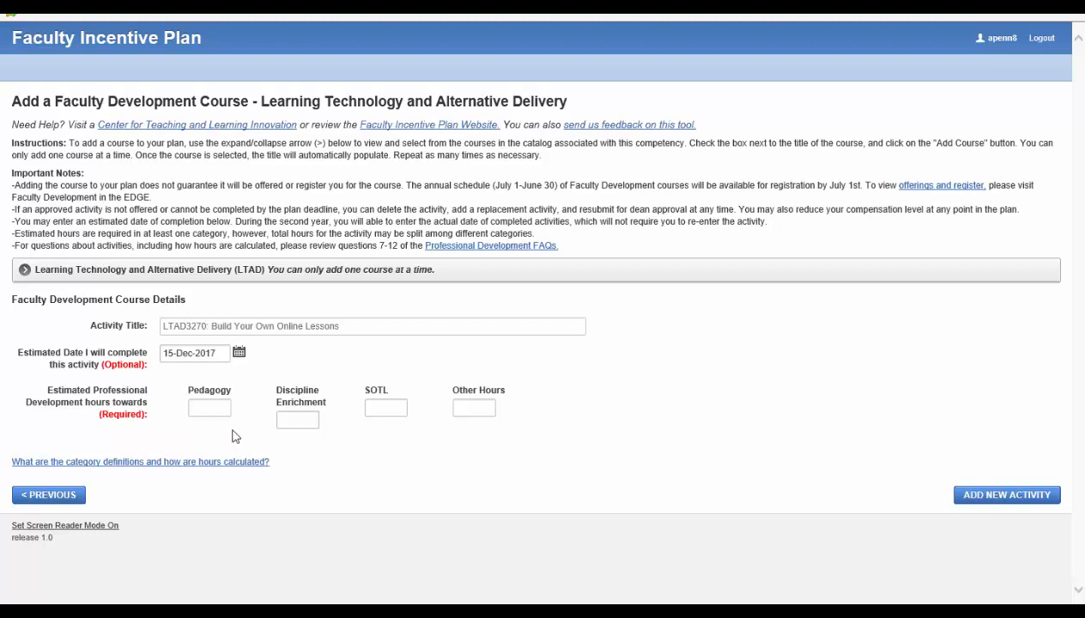
pyautogui.click(464, 407)
pyautogui.write('10')
pyautogui.click(970, 504)
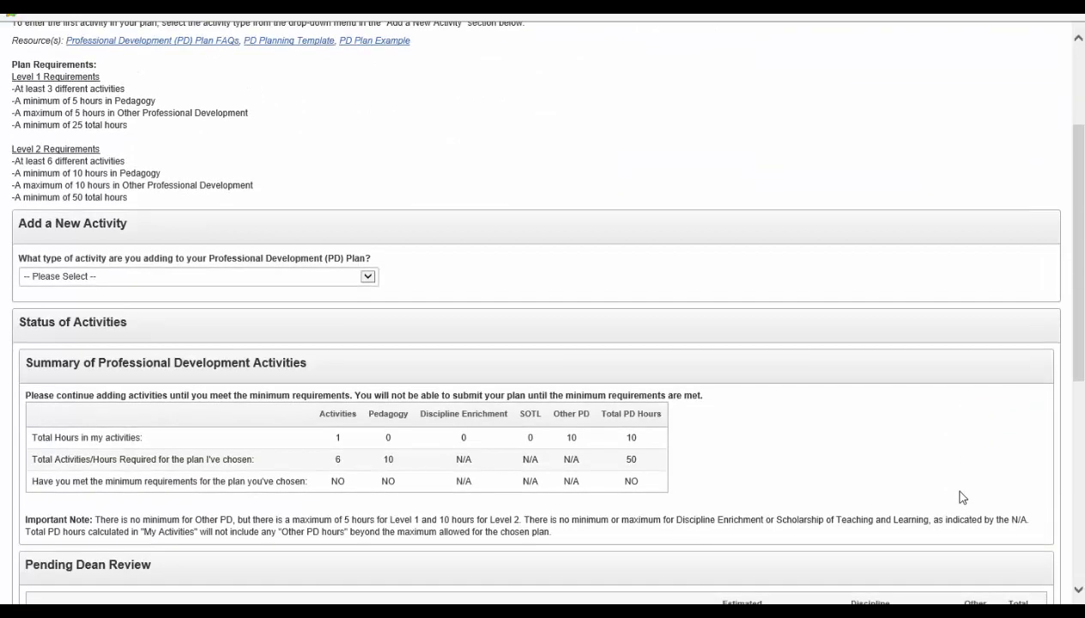
# - Scroll the PD Plan page to review the Summary table and the Pending Dean Review list
pyautogui.scroll(-1, 952, 493)
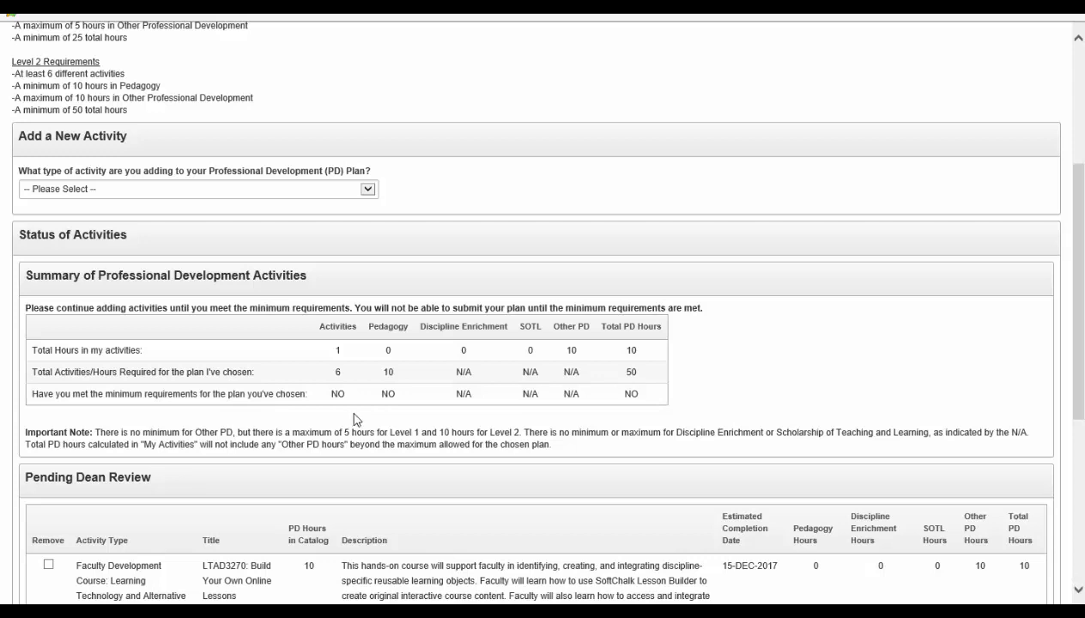
pyautogui.scroll(-1, 351, 417)
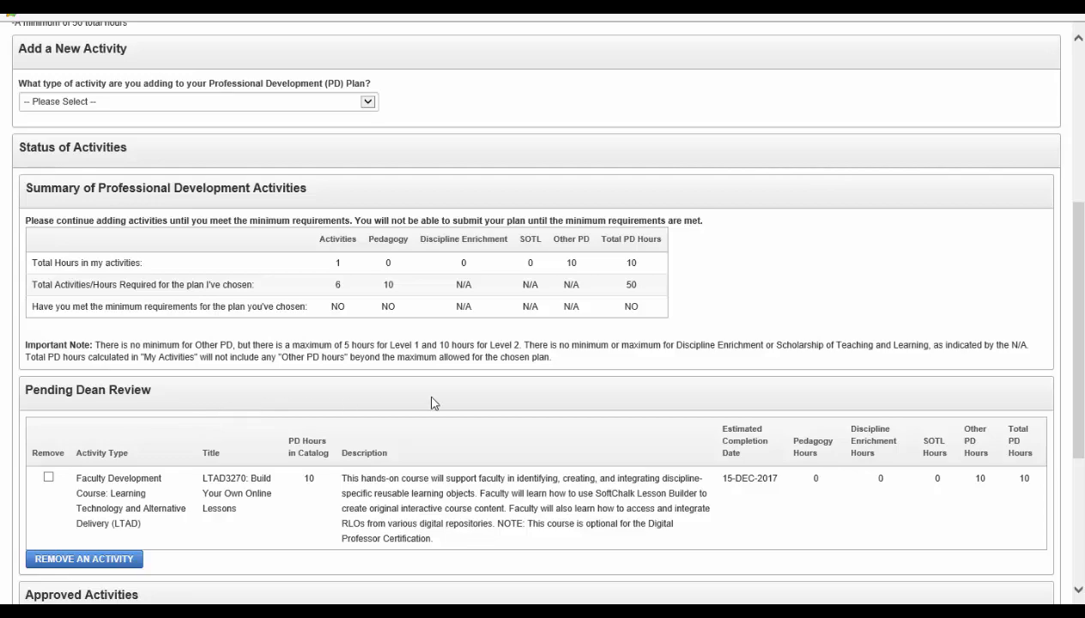
pyautogui.scroll(-3, 1068, 410)
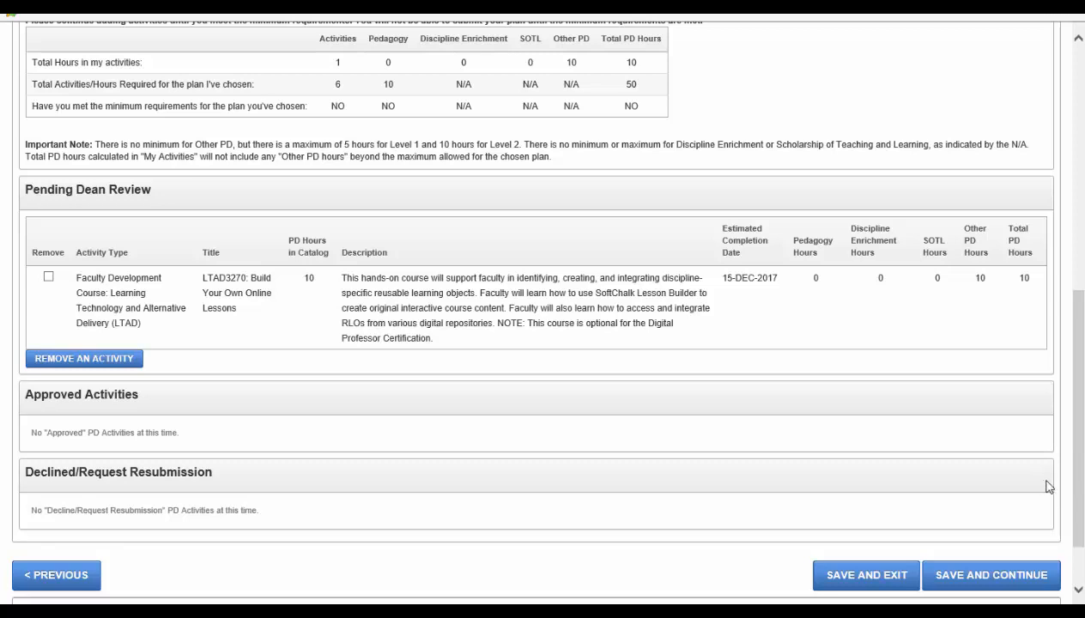
pyautogui.scroll(3, 1084, 467)
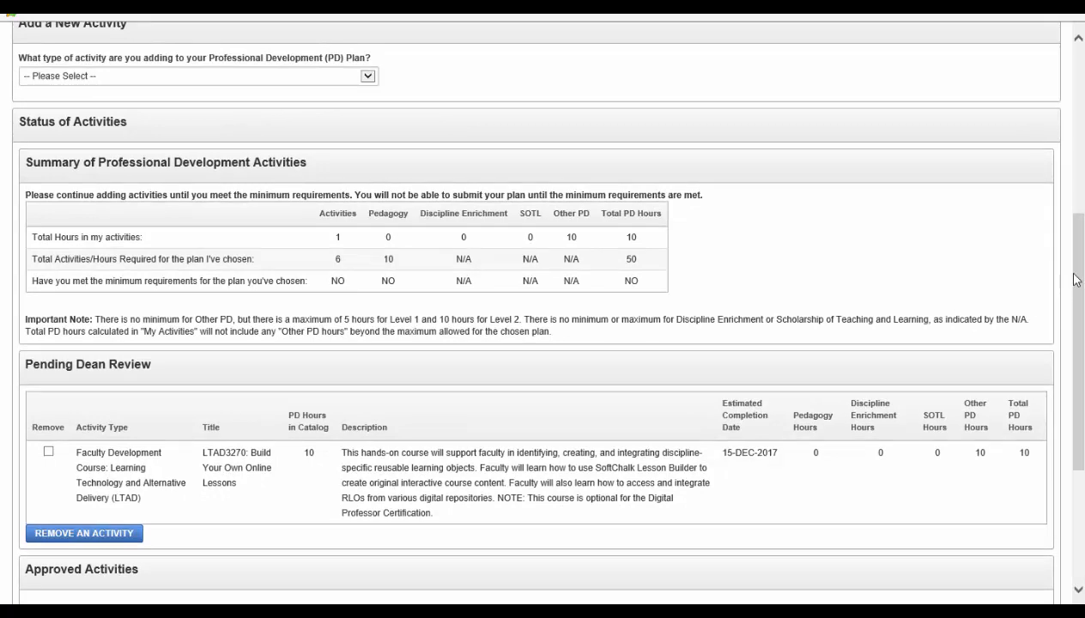
# - Return to the top of the PD Plan page and pick Conference as the new activity type
pyautogui.moveTo(1078, 241); pyautogui.dragTo(1056, 79)
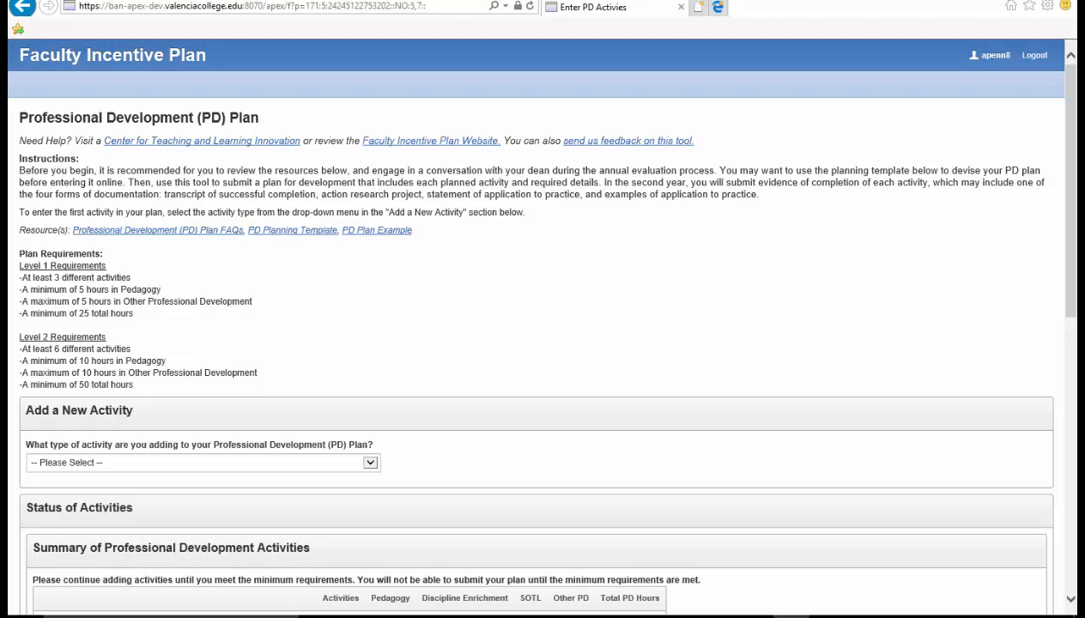
pyautogui.click(371, 463)
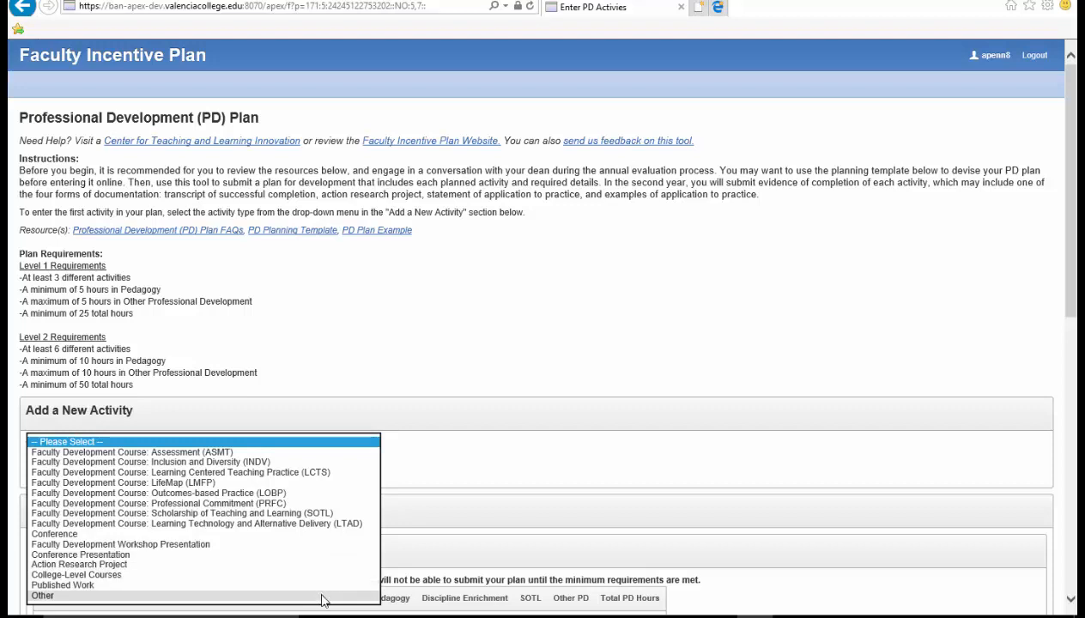
pyautogui.click(332, 536)
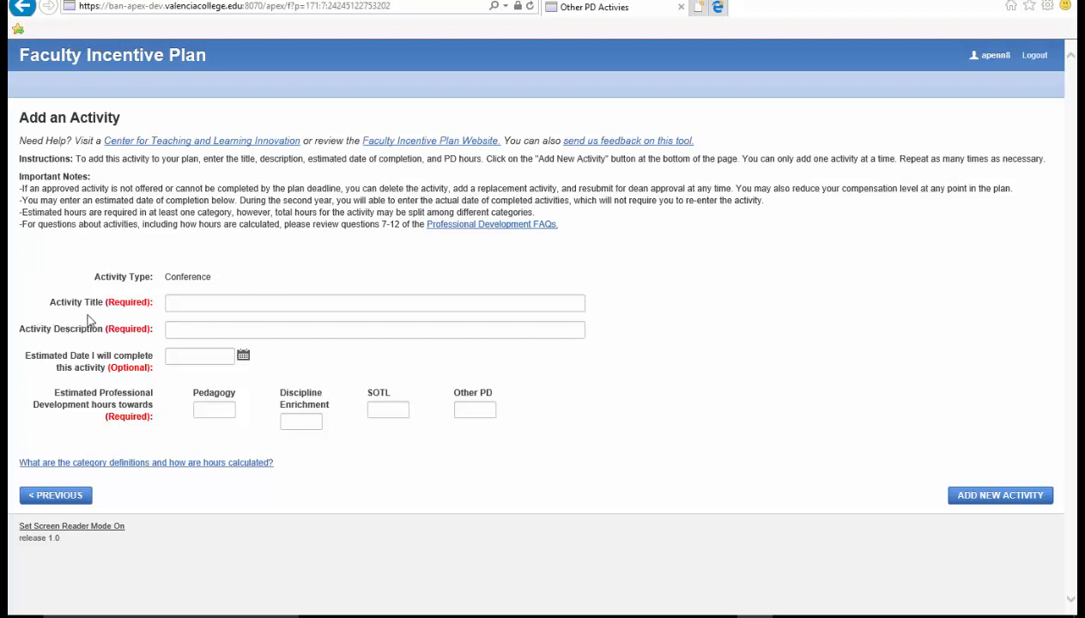
# - Title the activity 'Conference' with the description 'I will learn best practices on....'
pyautogui.click(184, 304)
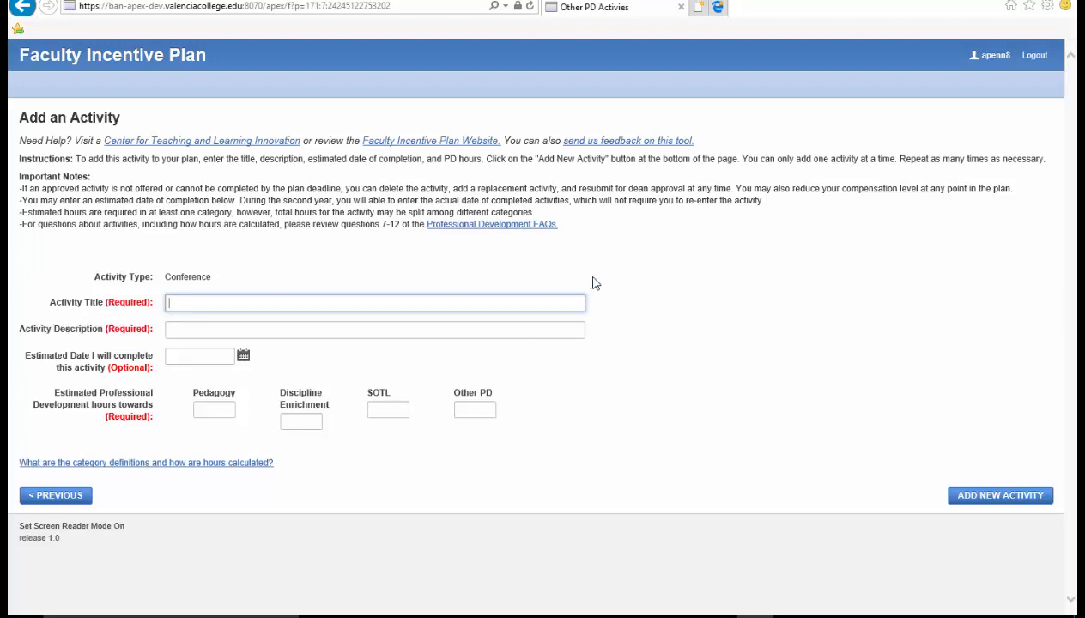
pyautogui.write('Conference')
pyautogui.click(356, 333)
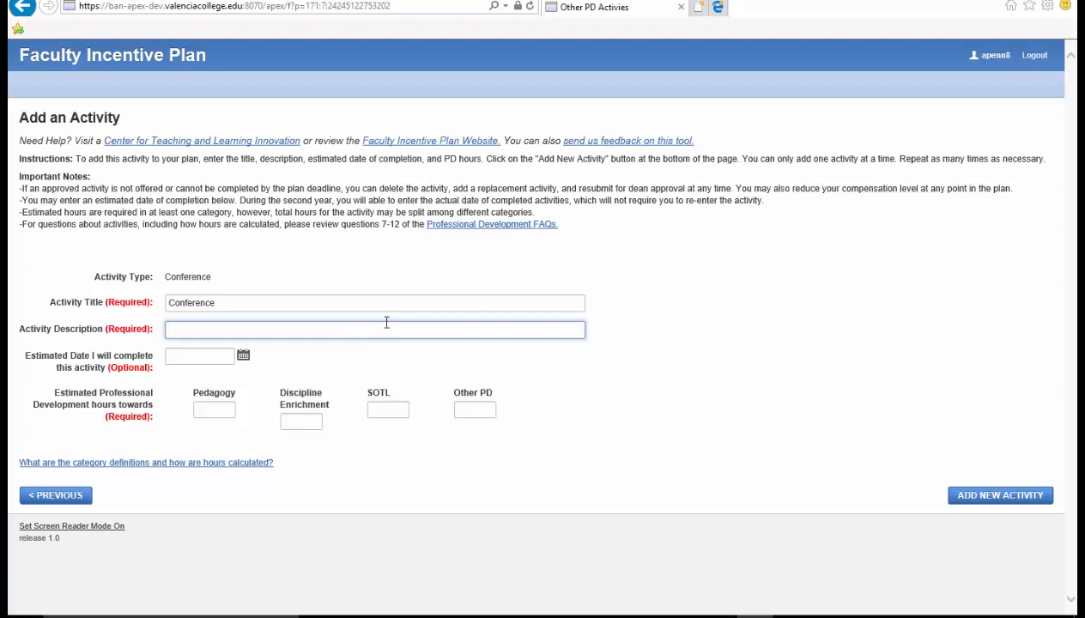
pyautogui.write('I will learn best practices ')
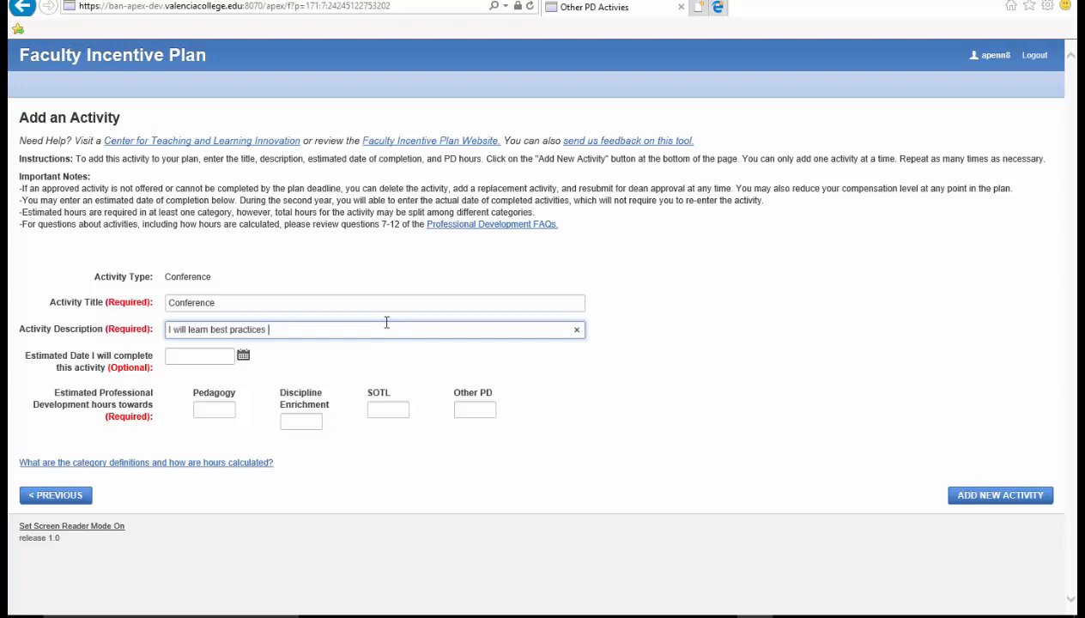
pyautogui.write('on....')
# - Set the Conference's estimated completion date to 19-Jan-2018
pyautogui.click(244, 359)
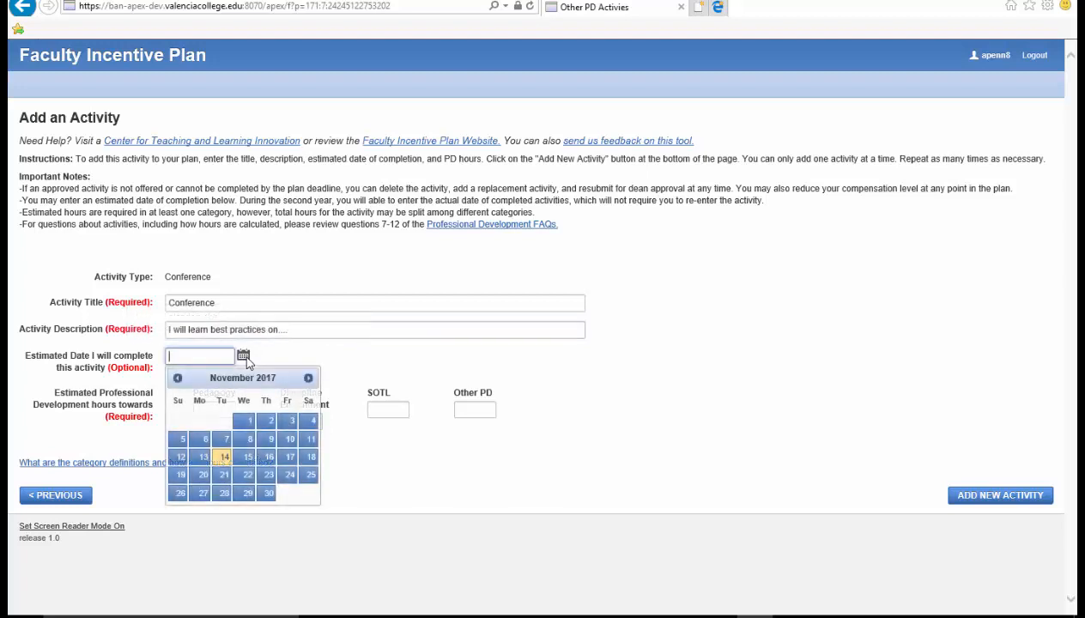
pyautogui.click(308, 379)
pyautogui.click(308, 380)
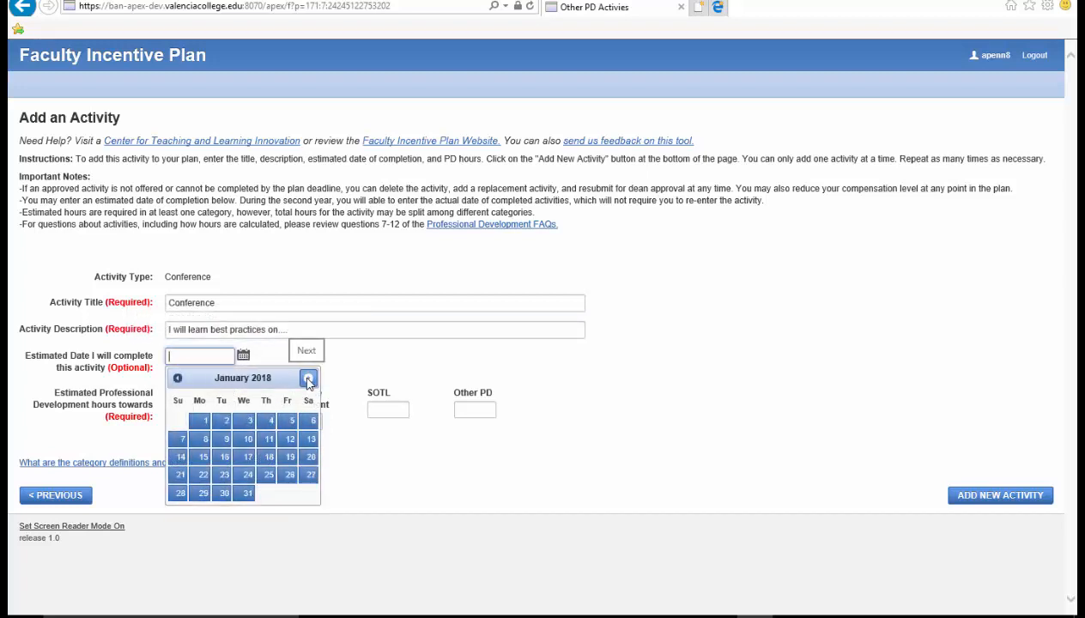
pyautogui.click(290, 458)
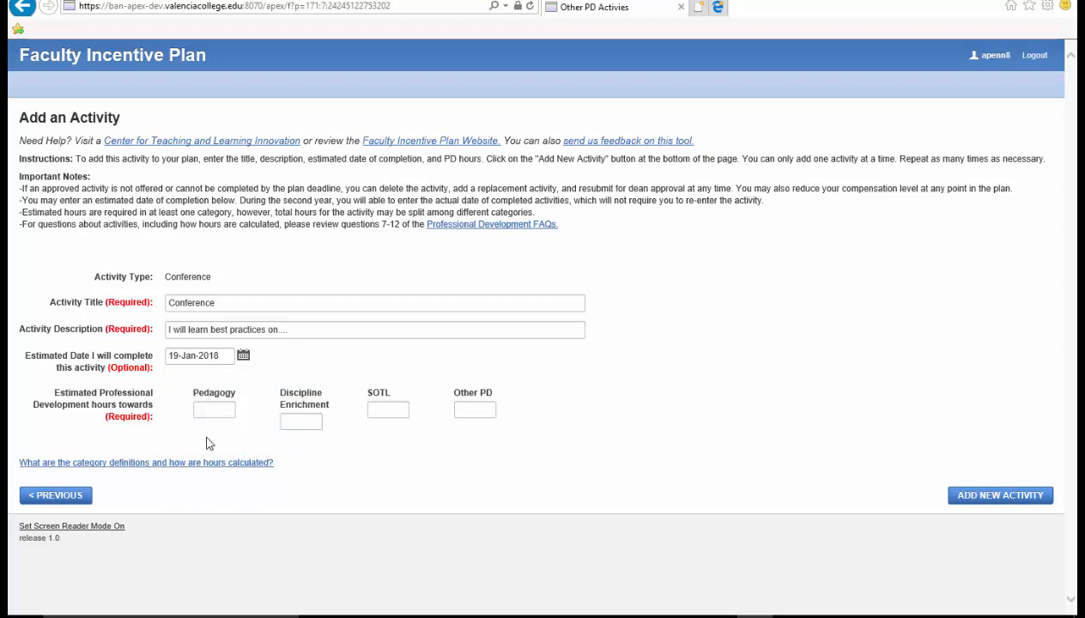
pyautogui.click(474, 410)
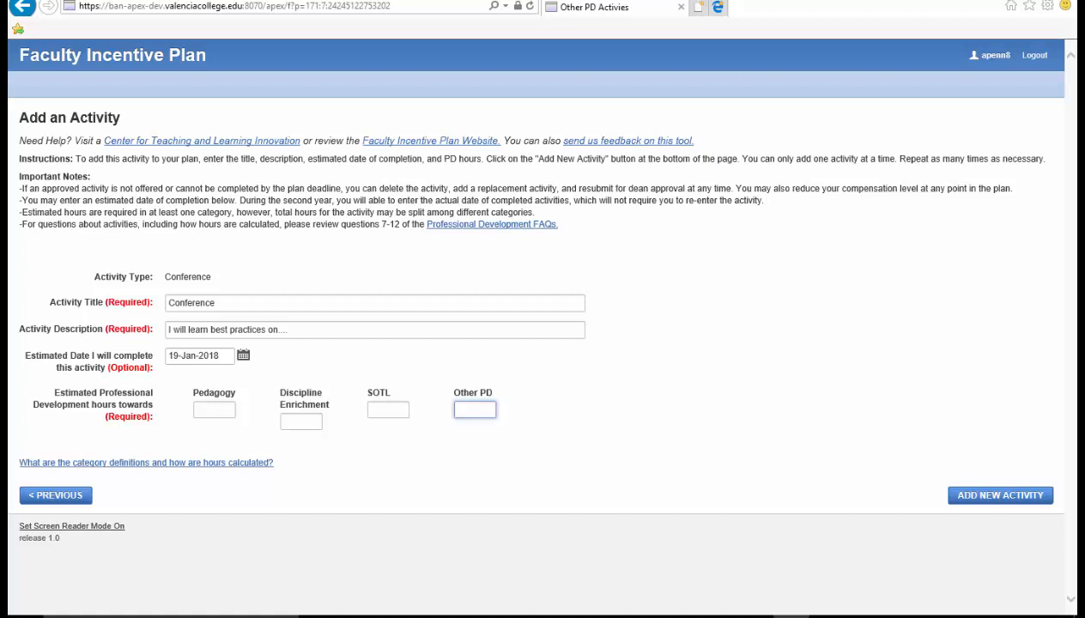
# - Enter 4 Pedagogy, 1 Discipline Enrichment and 15 Other PD hours, then add the Conference activity
pyautogui.click(221, 411)
pyautogui.write('4')
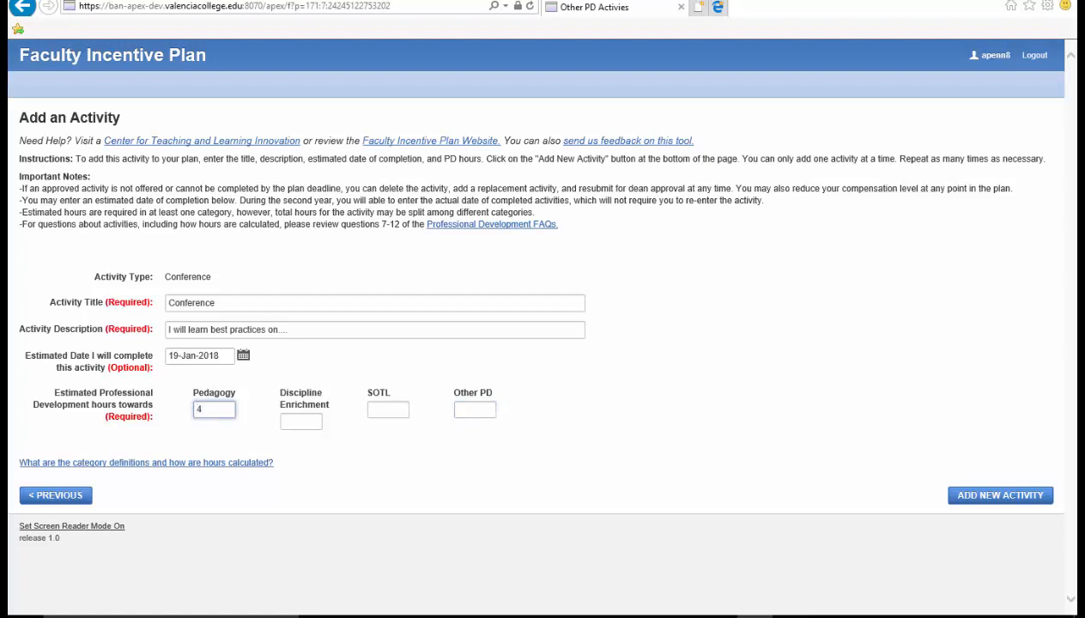
pyautogui.click(319, 424)
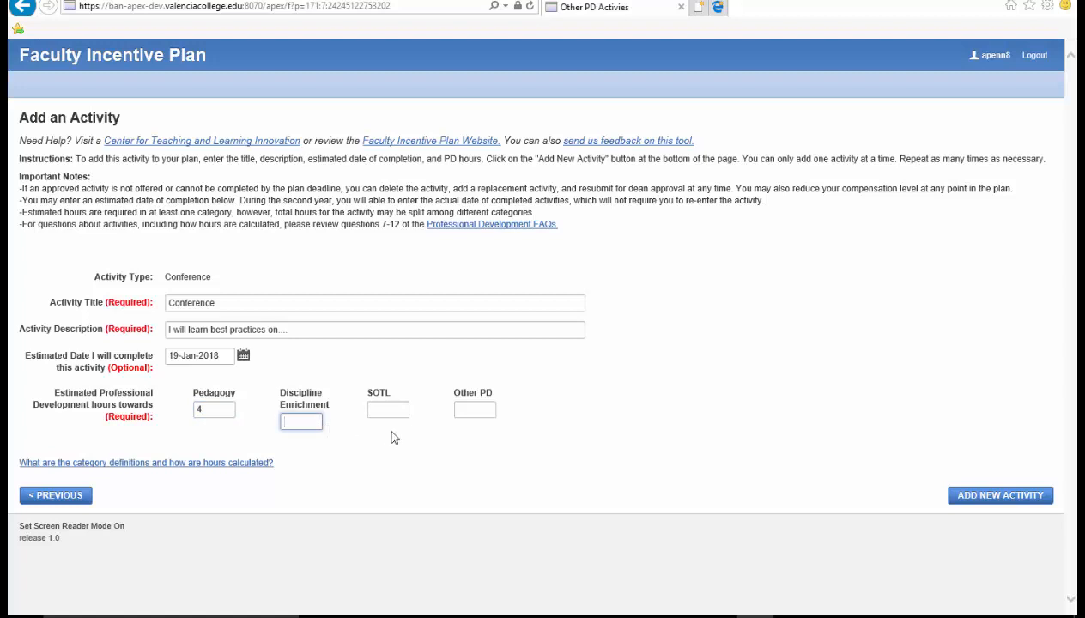
pyautogui.write('1')
pyautogui.click(470, 409)
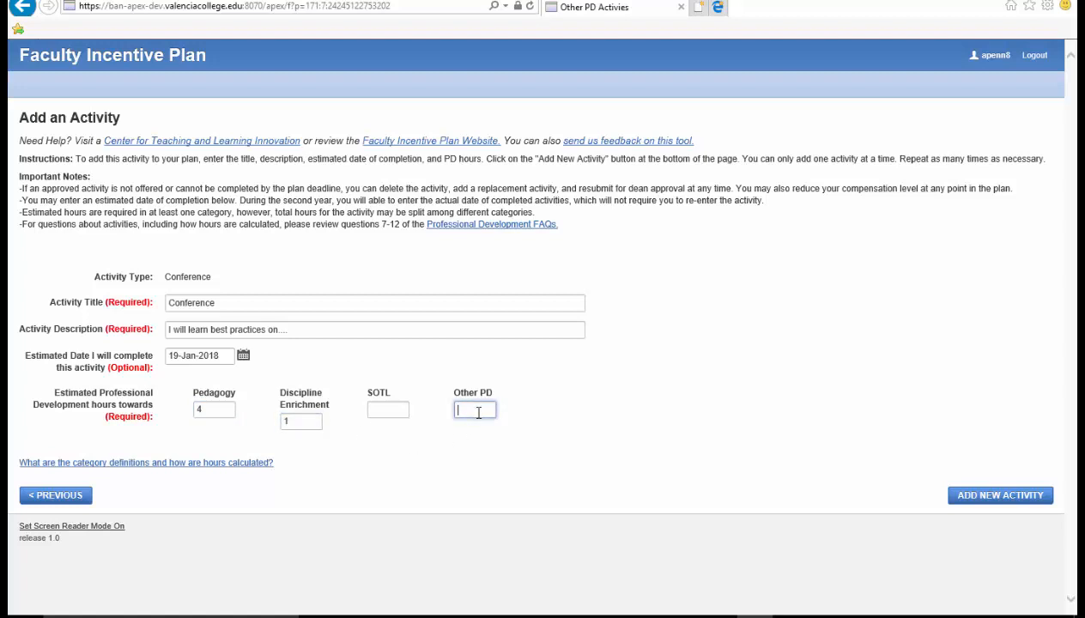
pyautogui.write('15')
pyautogui.click(979, 497)
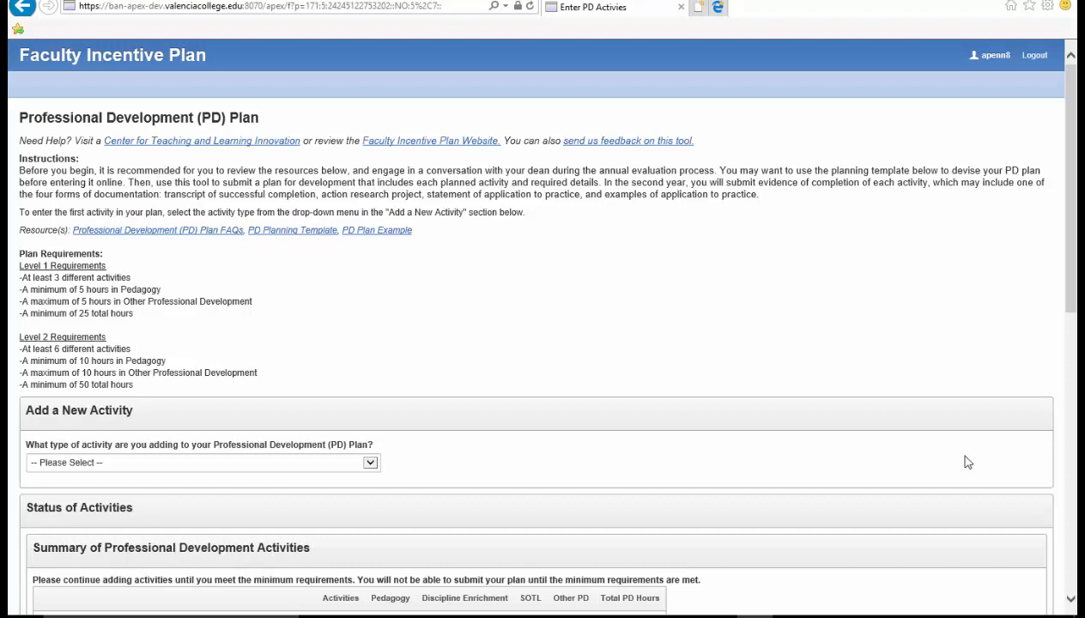
pyautogui.scroll(-2, 984, 453)
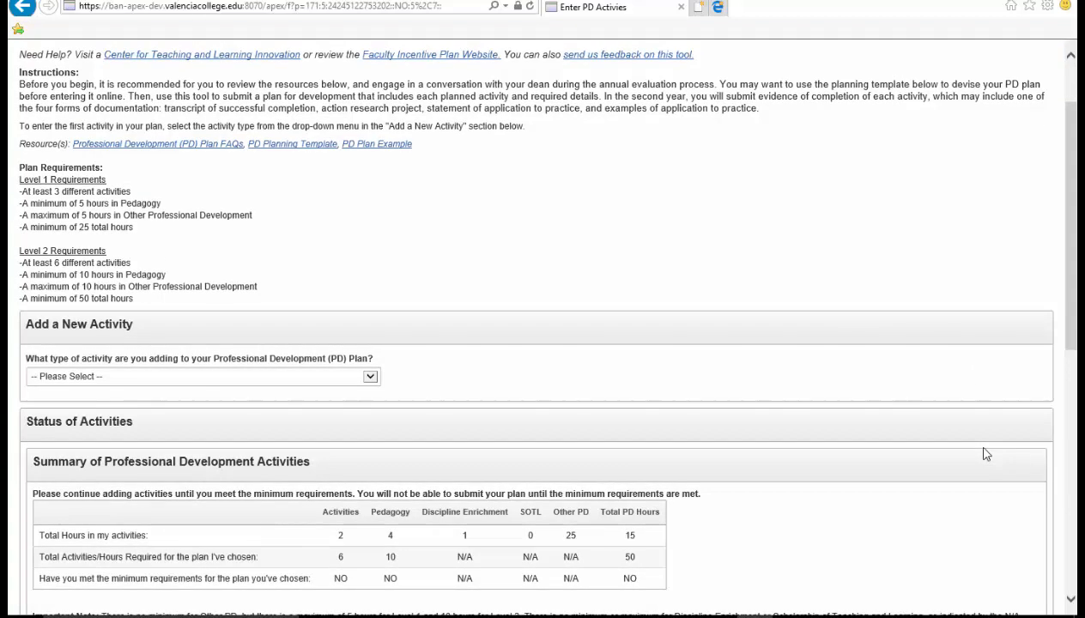
pyautogui.scroll(-4, 983, 453)
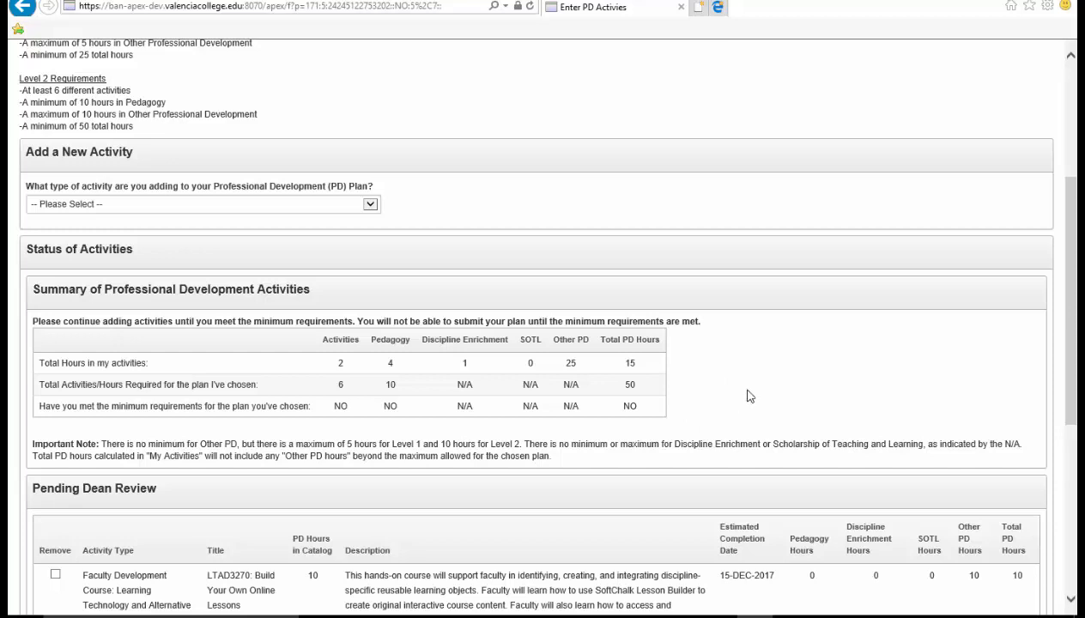
pyautogui.scroll(3, 749, 396)
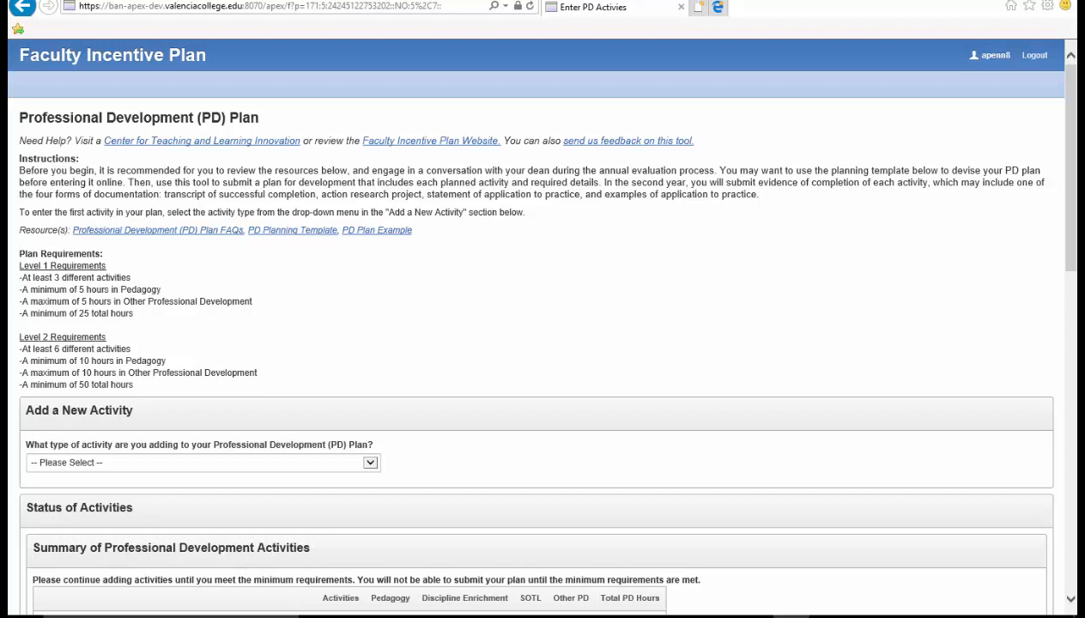
pyautogui.scroll(-3, 940, 373)
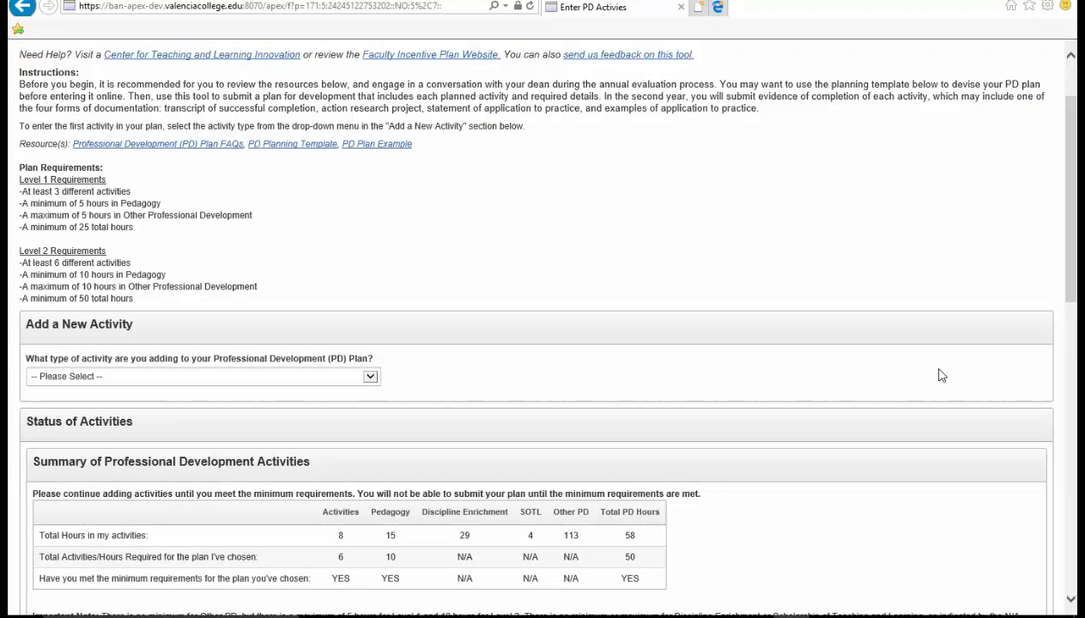
pyautogui.scroll(-2, 928, 384)
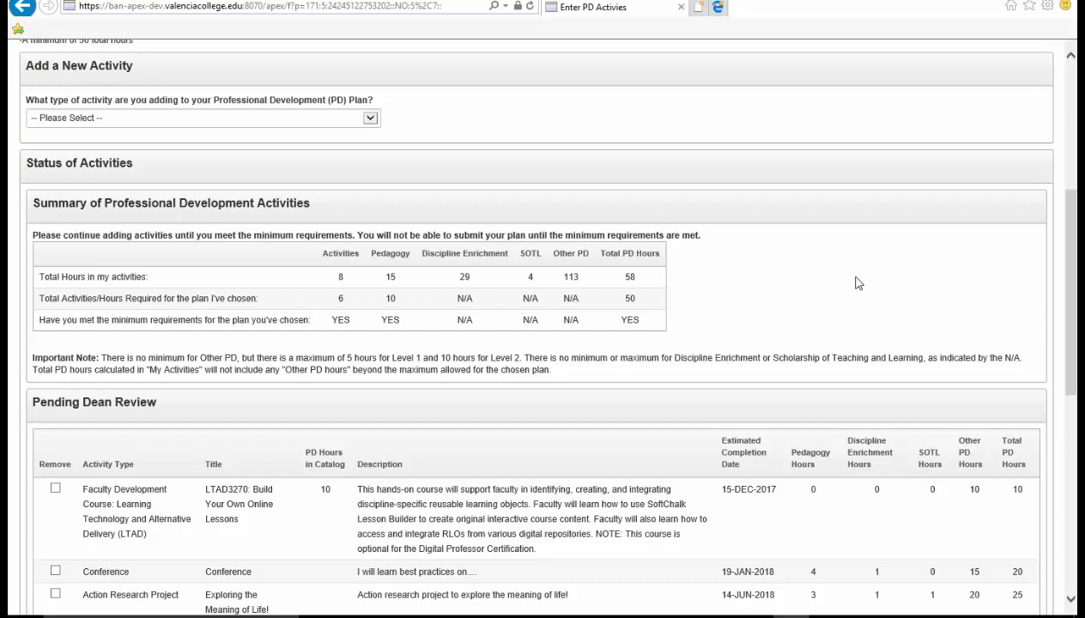
pyautogui.scroll(-2, 848, 273)
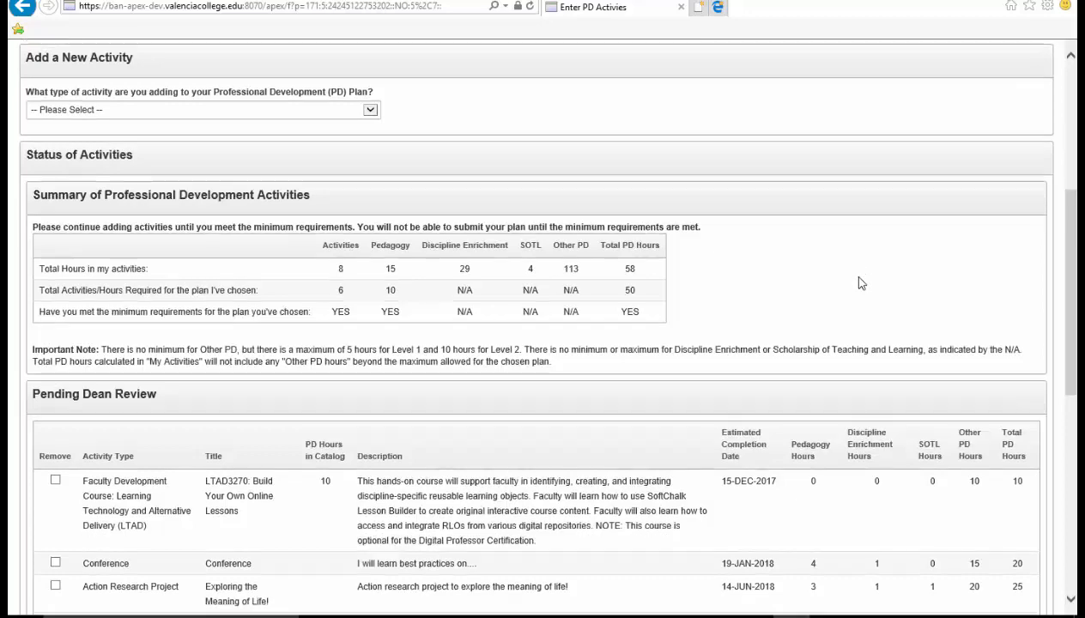
pyautogui.scroll(-2, 1021, 266)
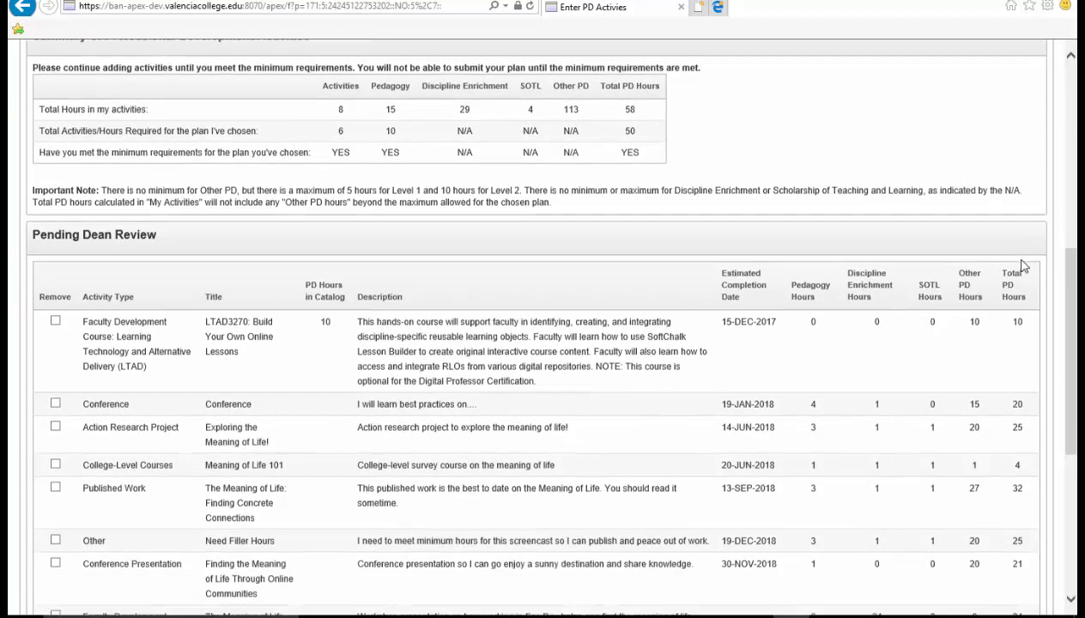
pyautogui.scroll(-1, 1034, 257)
pyautogui.scroll(-2, 1041, 256)
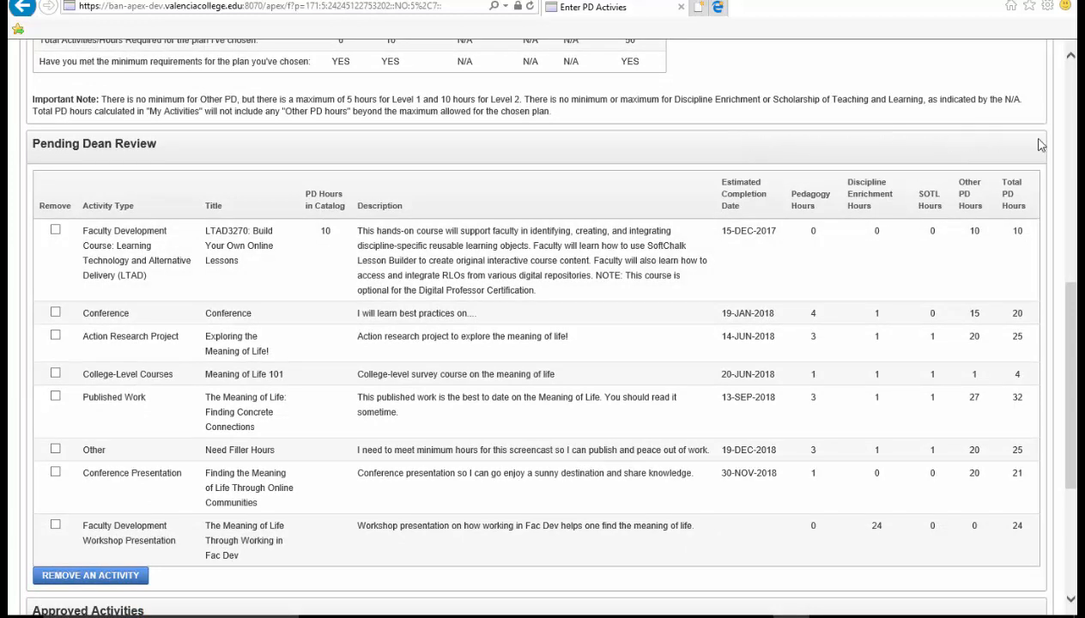
pyautogui.scroll(-1, 1071, 301)
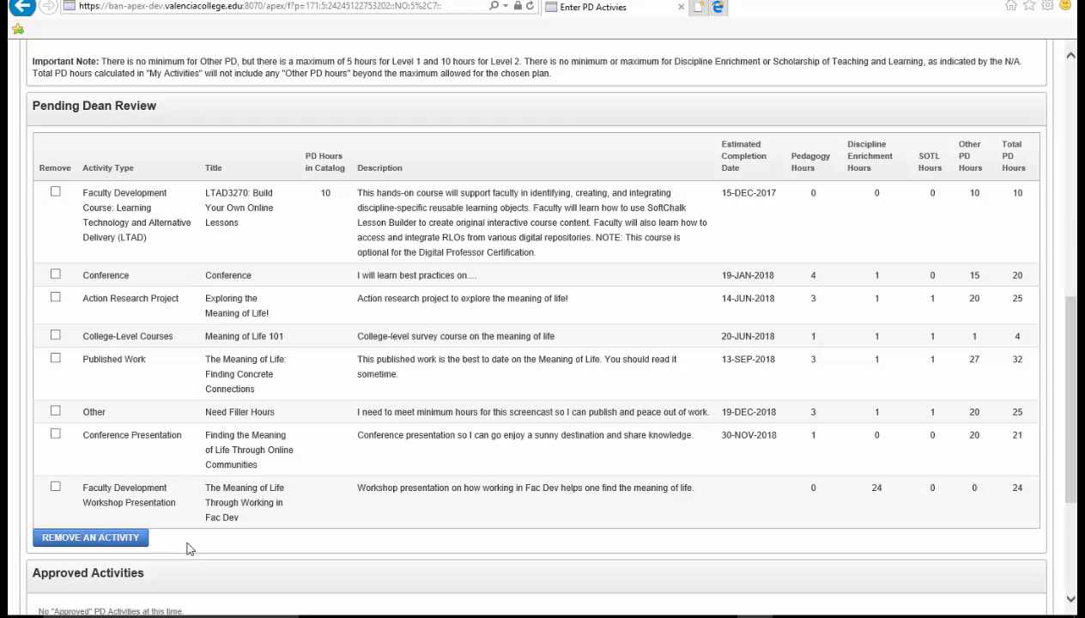
# - Remove the College-Level Courses activity from the PD plan, leaving seven activities
pyautogui.click(54, 338)
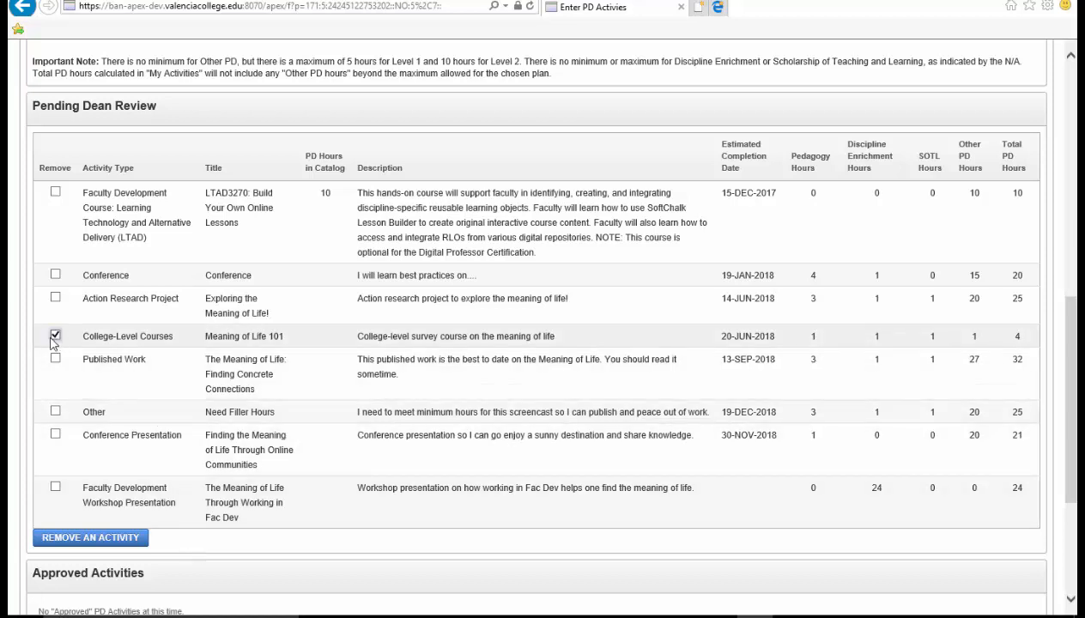
pyautogui.click(45, 541)
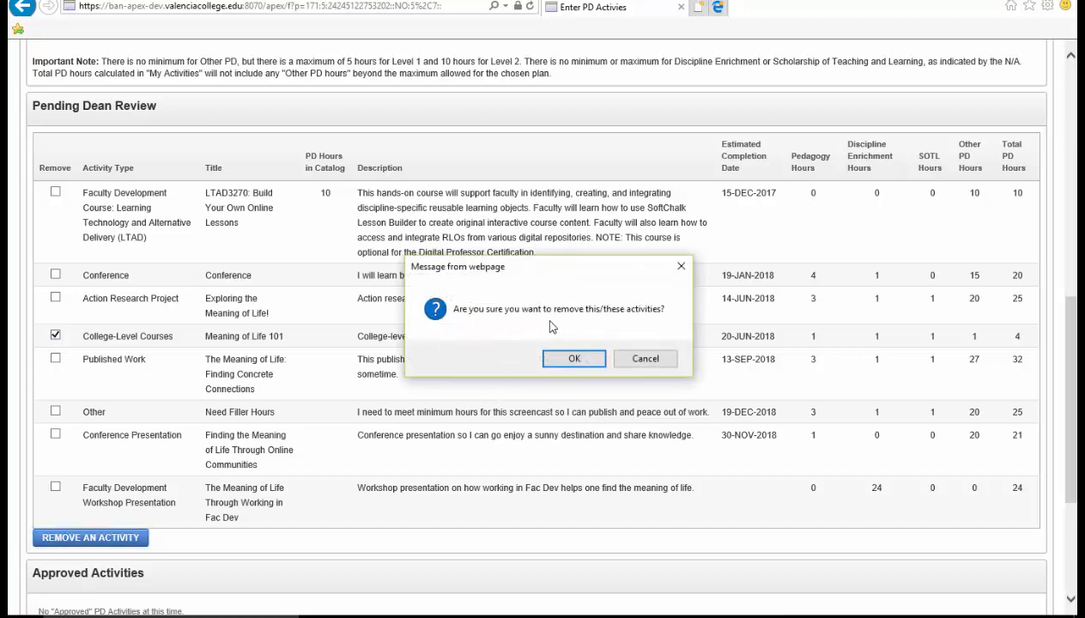
pyautogui.click(573, 360)
pyautogui.scroll(-4, 574, 369)
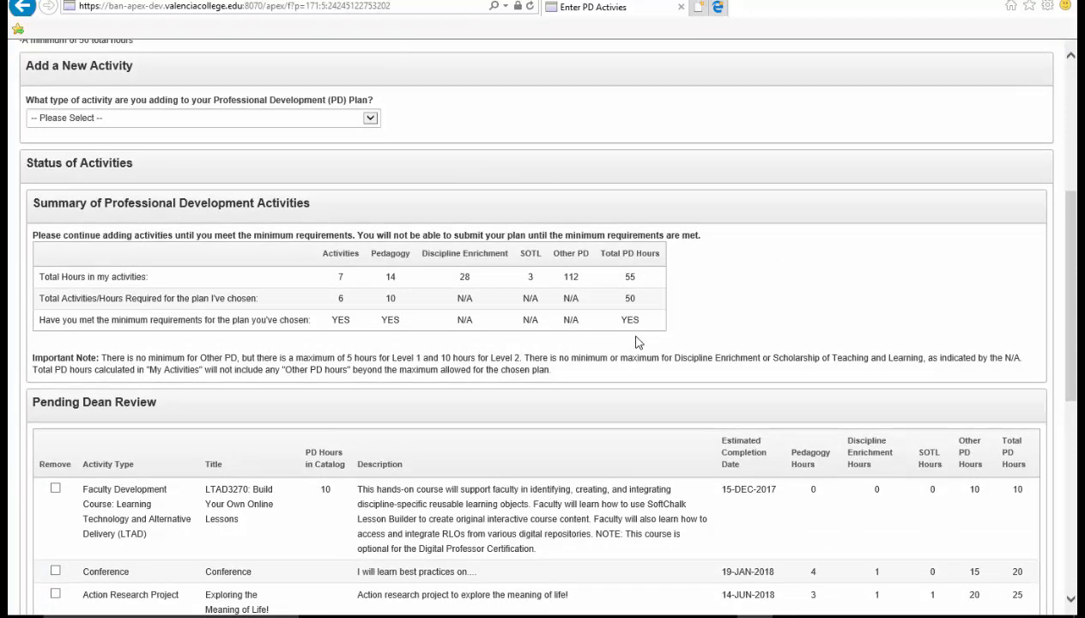
pyautogui.scroll(-3, 637, 342)
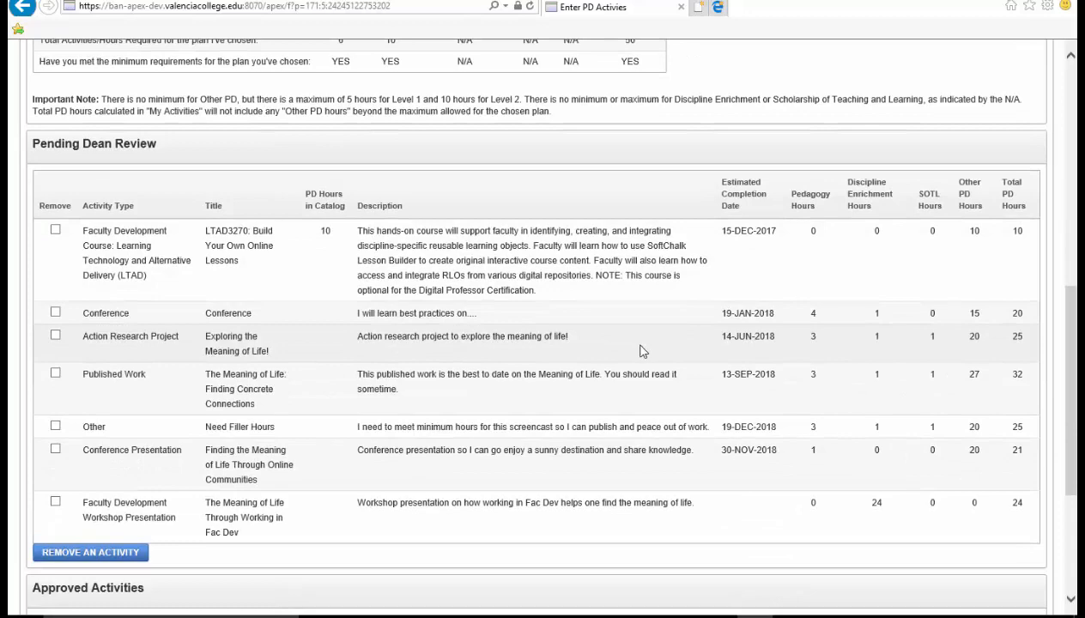
pyautogui.scroll(-2, 652, 369)
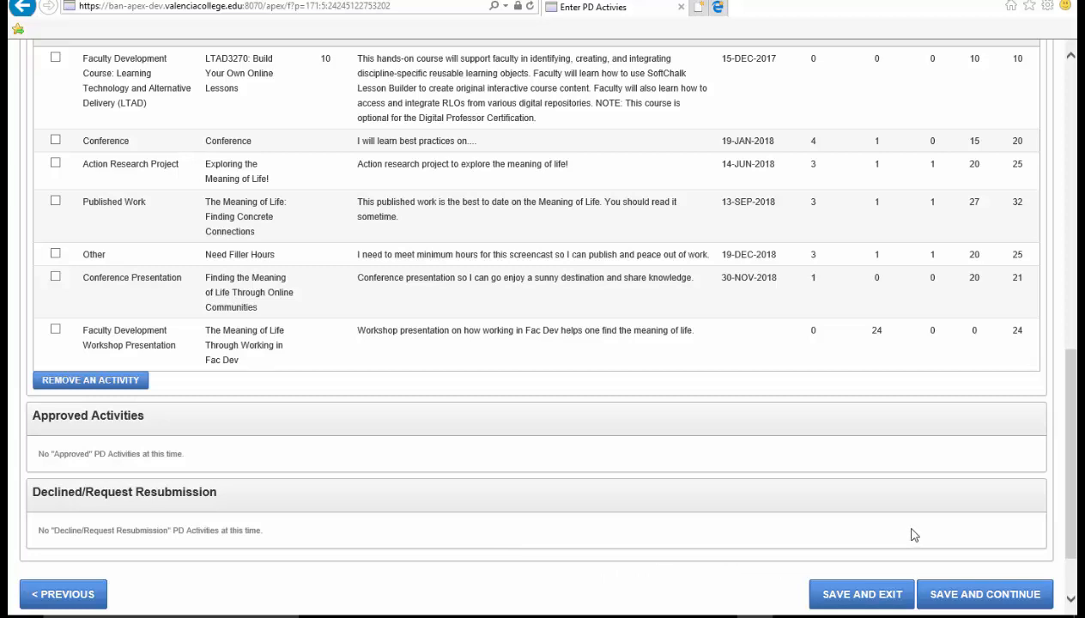
# - Save the PD plan and continue to the Faculty Summary page for the HIP and PD Level 2 ($2,500) plan
pyautogui.click(938, 593)
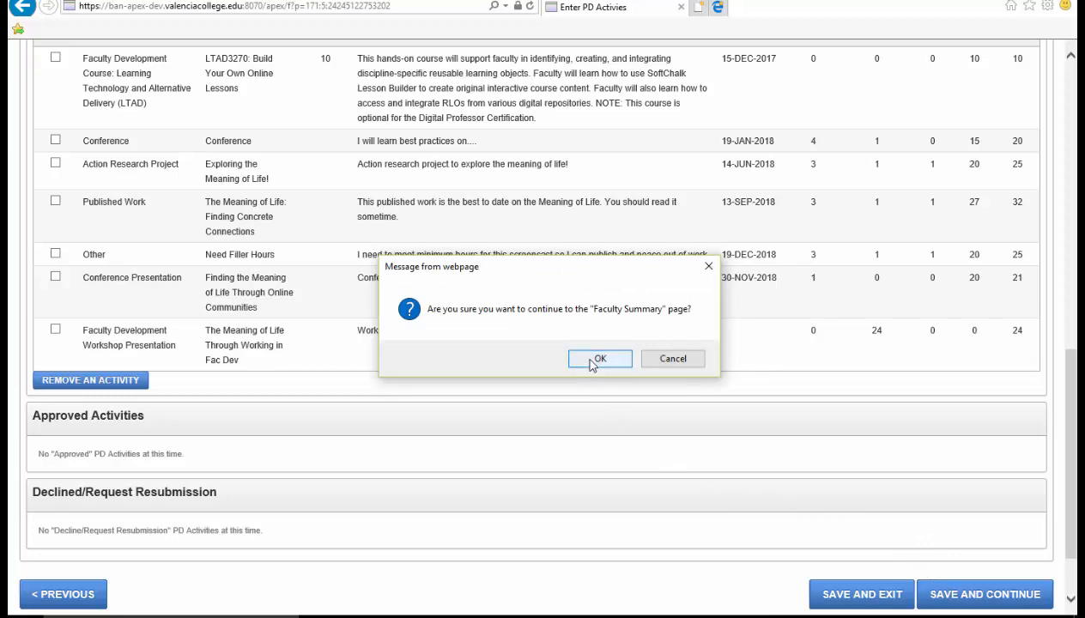
pyautogui.click(598, 359)
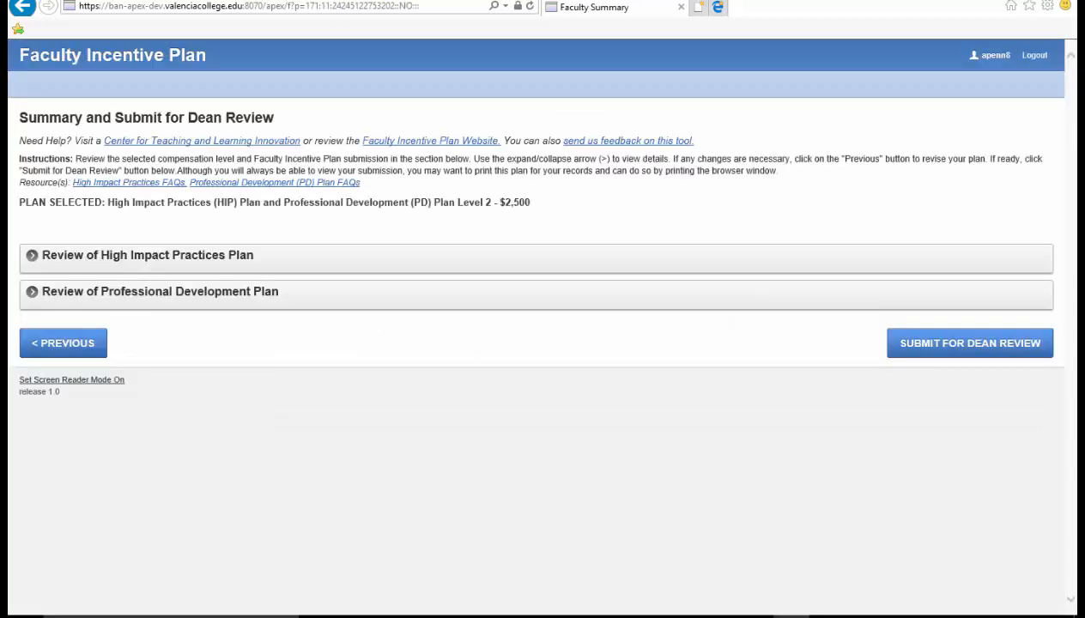